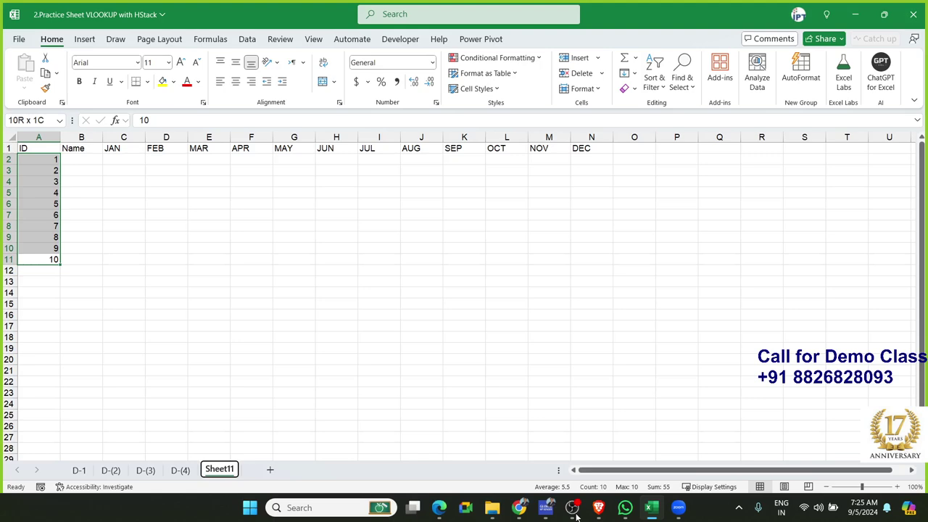
Flip through sheets D-1 to D-(4), then highlight the ID and Name columns on D-1
click(80, 470)
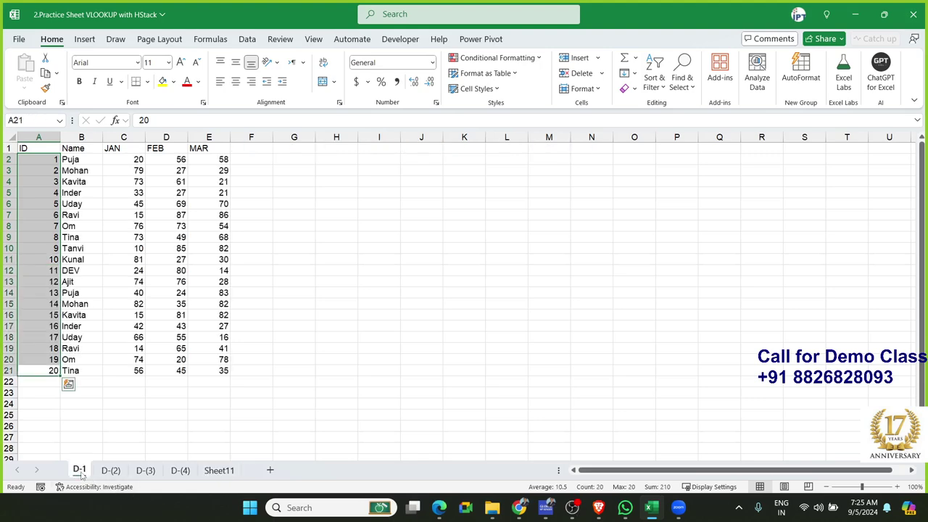
click(107, 471)
click(145, 471)
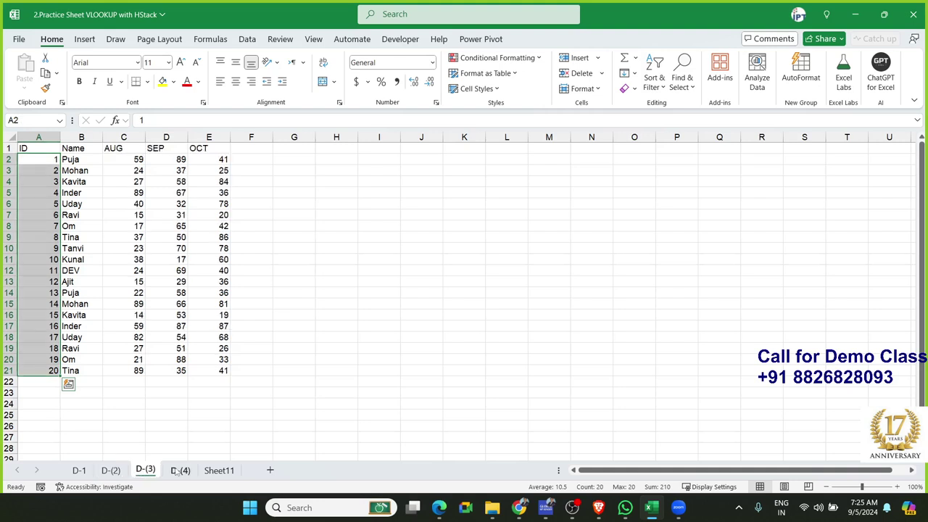
click(178, 471)
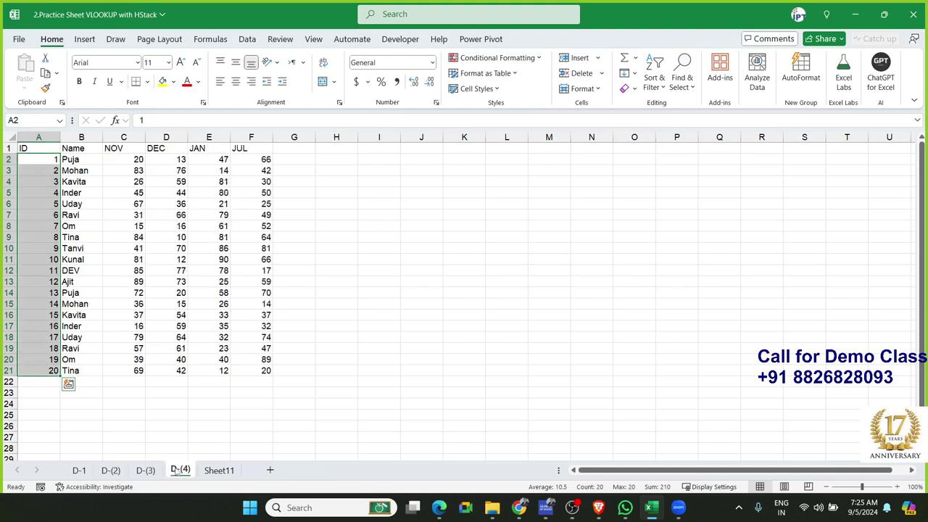
click(79, 470)
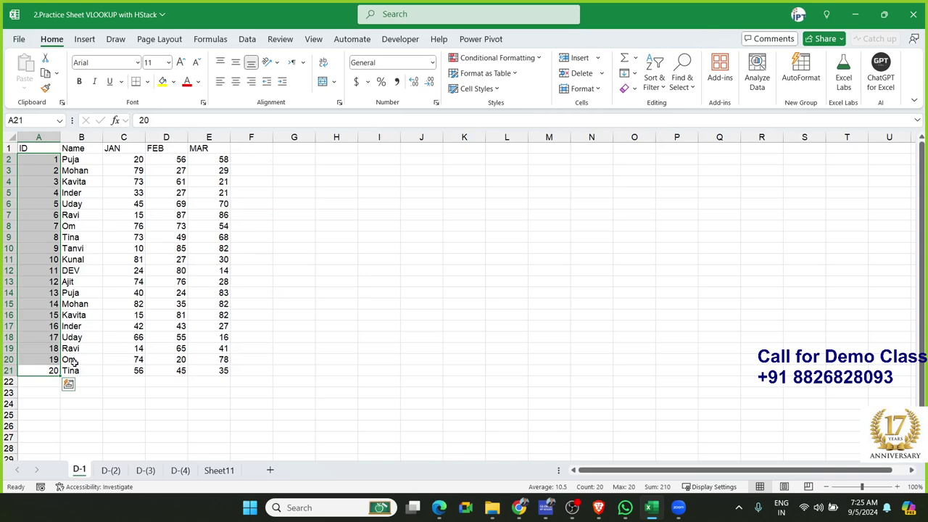
mouse_move(36, 160)
mouse_down()
mouse_move(72, 359)
mouse_move(40, 370)
mouse_up()
Look over sheets D-(2) to D-(4), then select the header cells B2:L2 on Sheet11
click(109, 471)
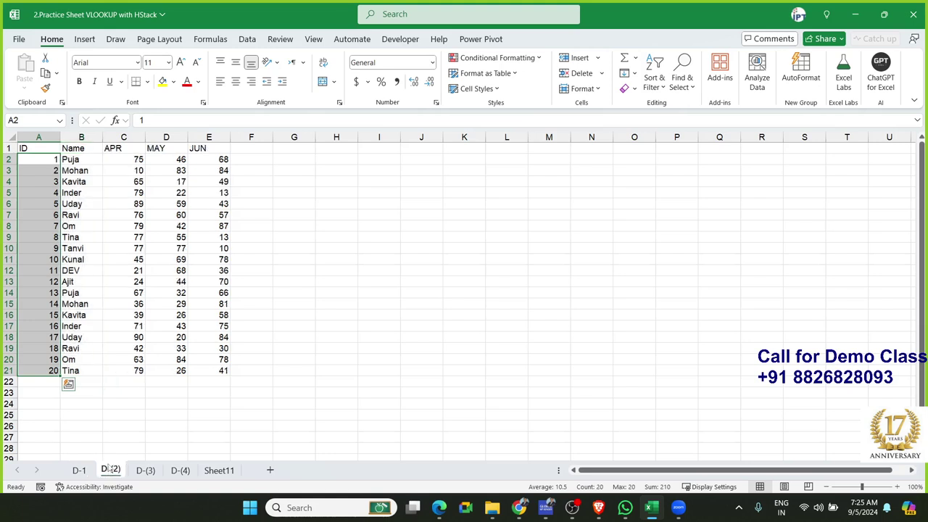
click(145, 471)
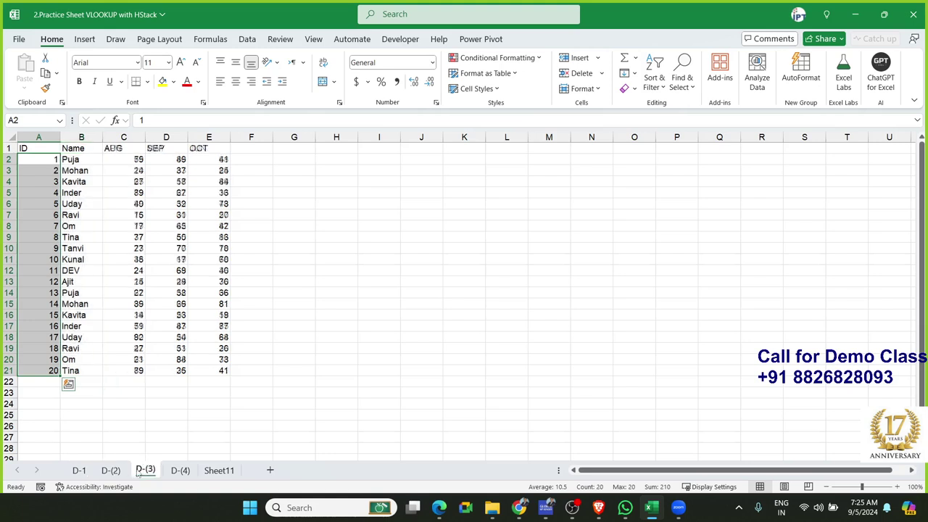
click(180, 470)
click(216, 470)
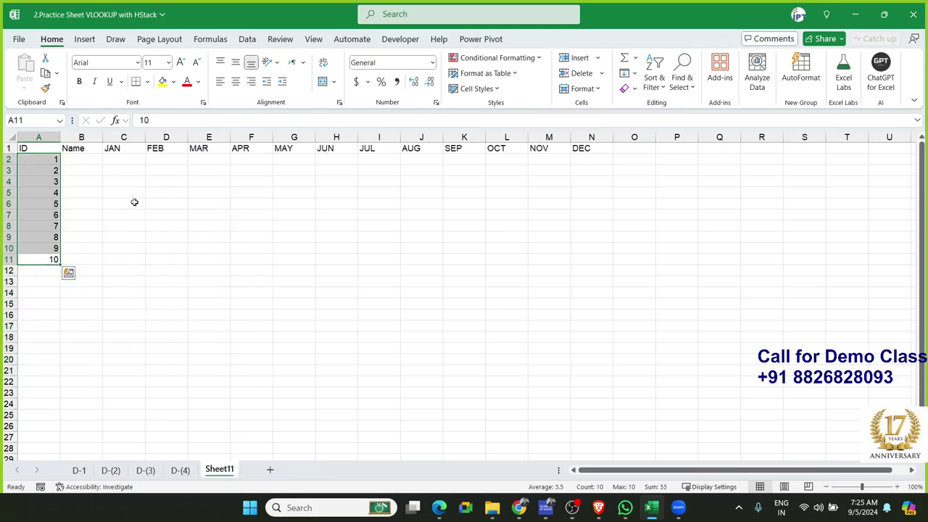
mouse_move(87, 160)
mouse_down()
mouse_move(558, 166)
mouse_move(594, 247)
mouse_up()
Highlight the names on D-1, then switch to the D-(2) APR–JUN sheet
click(79, 470)
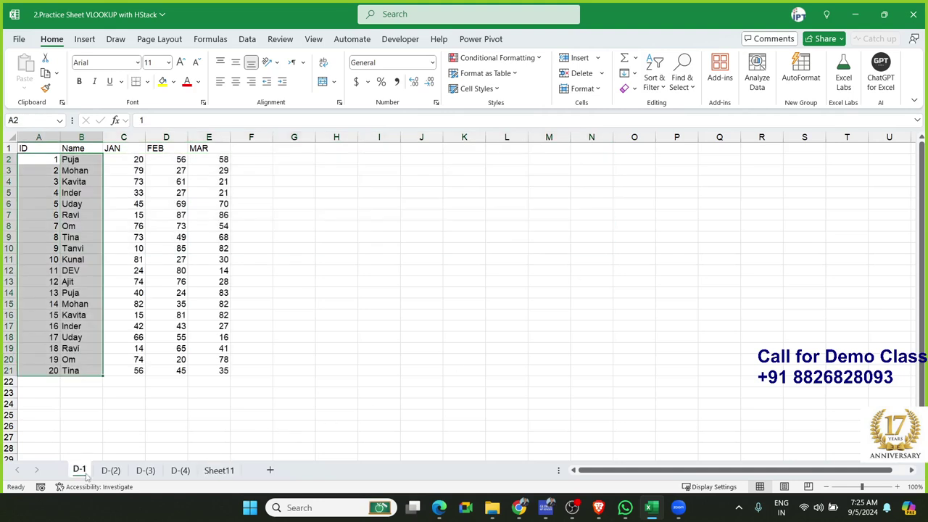
drag(67, 159, 73, 305)
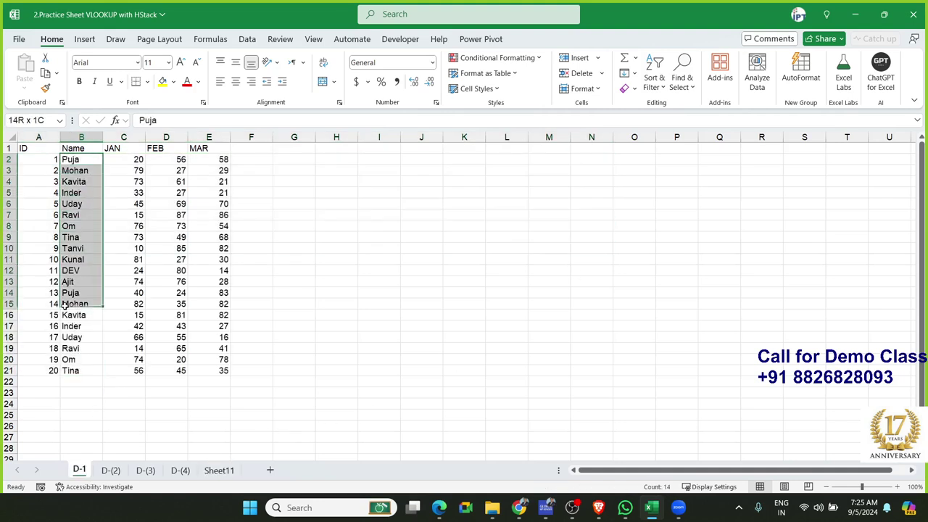
click(110, 470)
click(198, 190)
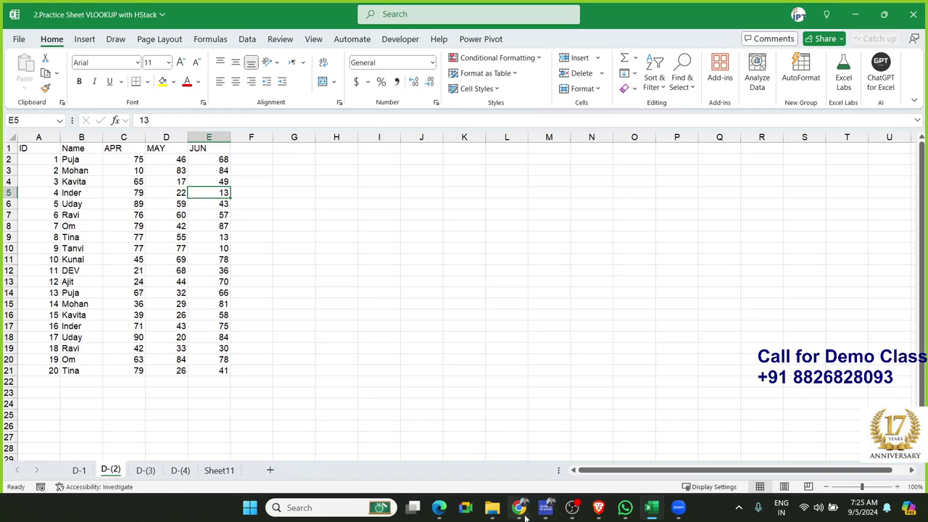
In a new Chrome tab, load the Google Play page for the EXCEL MIS TRAINING app
mouse_move(519, 507)
click(487, 478)
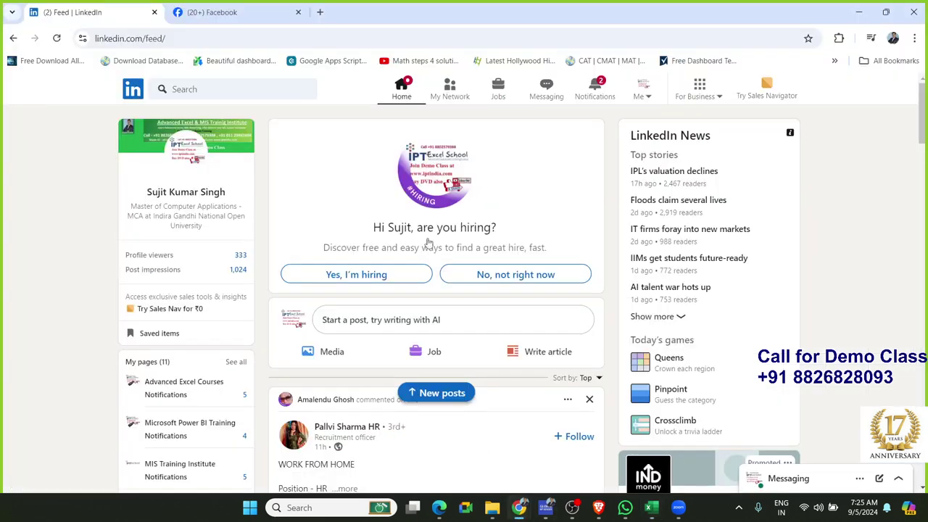
click(323, 12)
text(p)
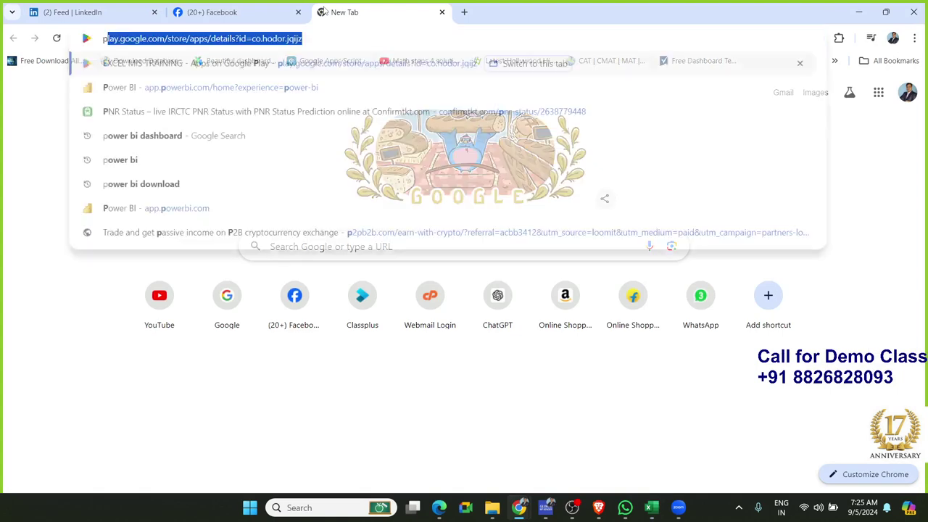
text(l)
key(Return)
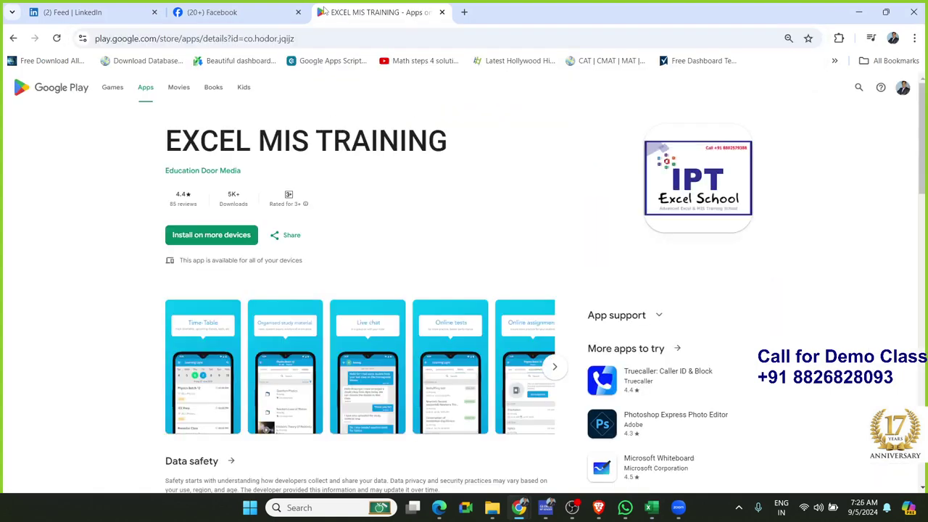
Highlight the EXCEL MIS TRAINING title, then open a fresh blank tab
double_click(285, 157)
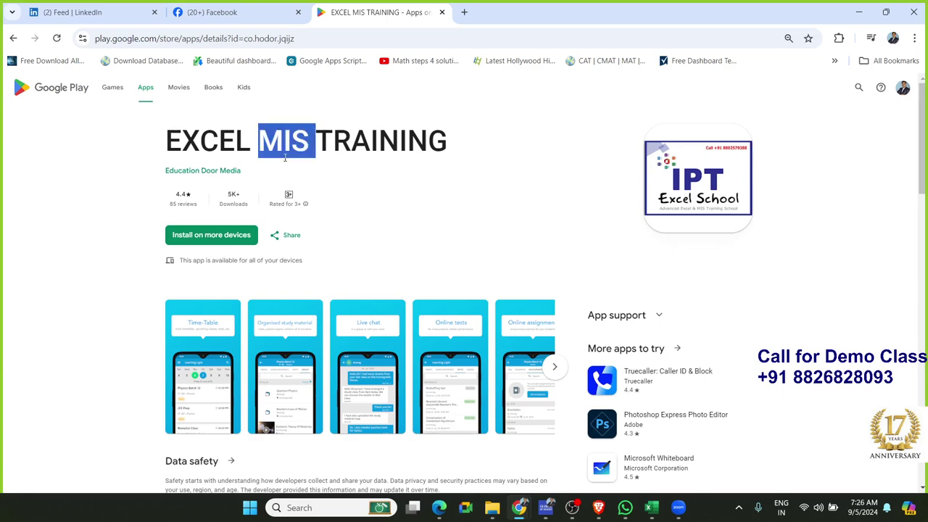
triple_click(284, 158)
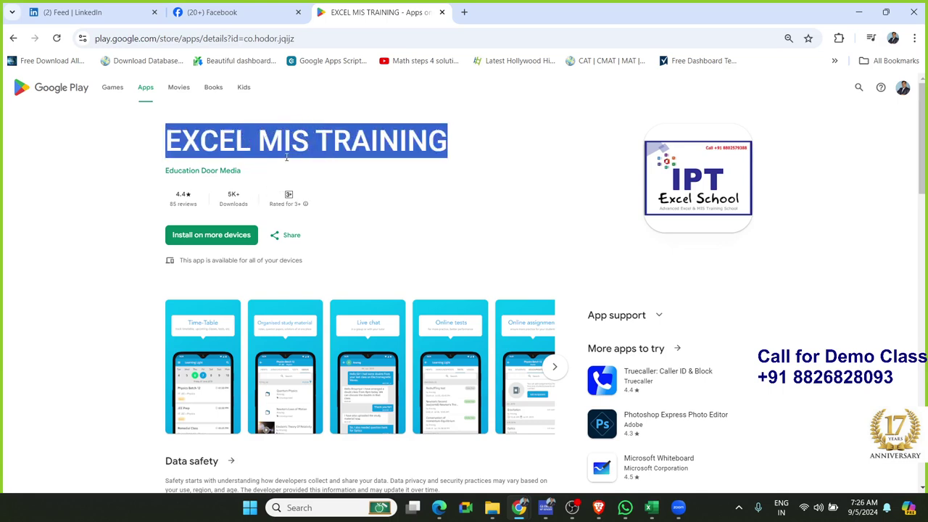
click(464, 12)
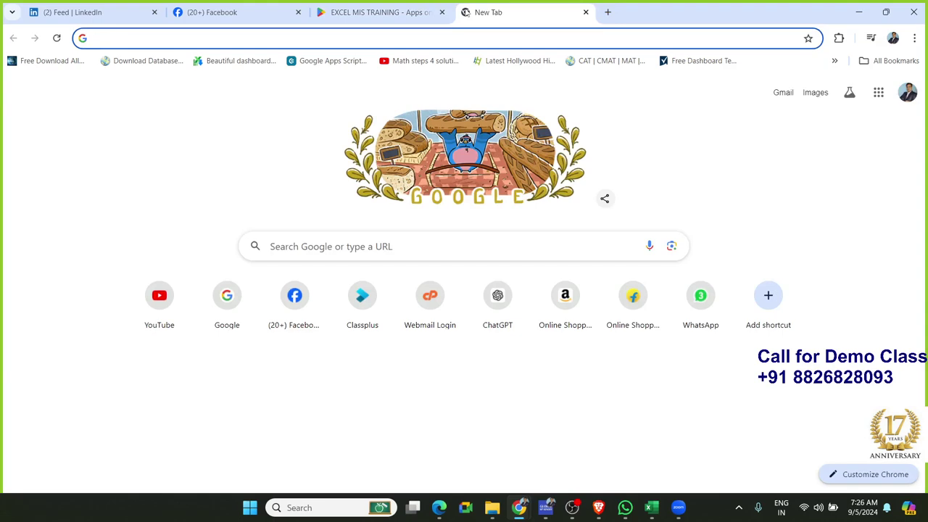
Go to the iptindia.com IPT Excel School website and scroll down its home page
text(iop)
key(BackSpace)
key(BackSpace)
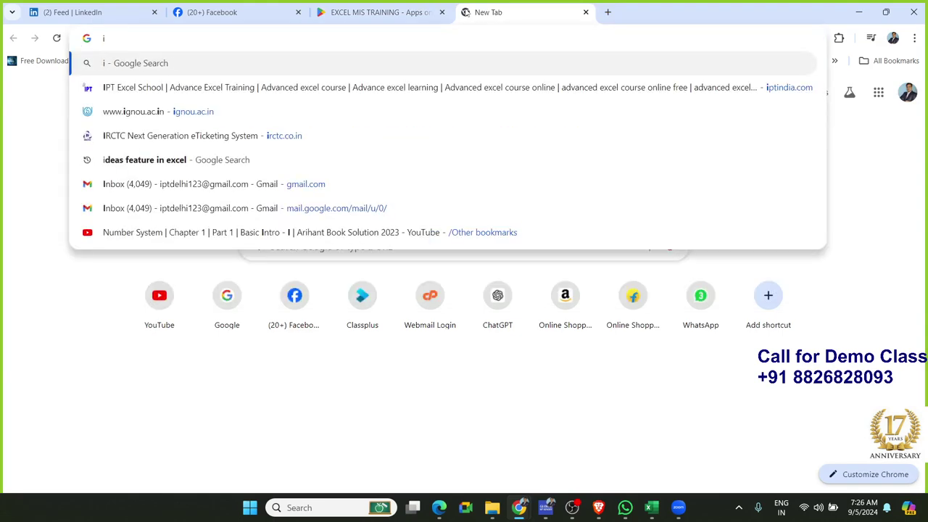
text(pt)
key(Return)
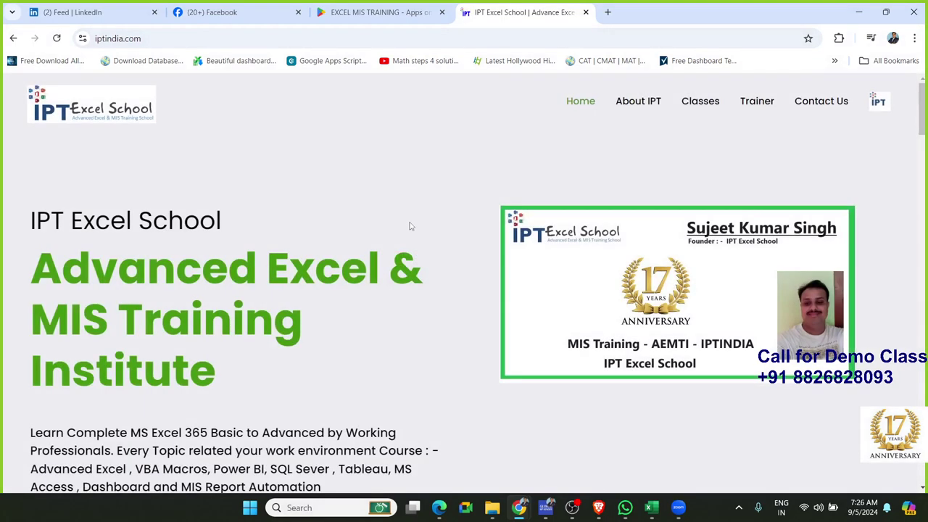
scroll(382, 205, down, 2)
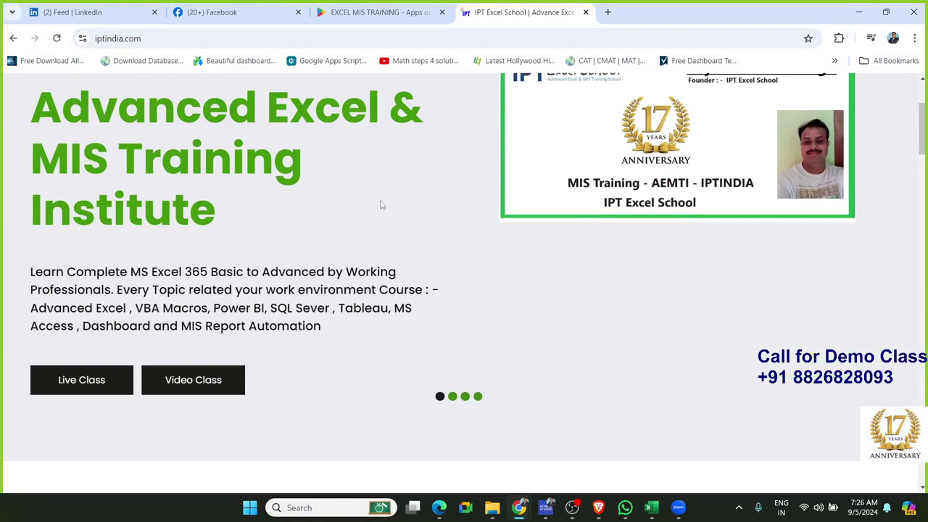
scroll(382, 205, down, 2)
In the Video Class store, open the 'Mastering in VLookup and XLookup' course page (₹257)
click(209, 223)
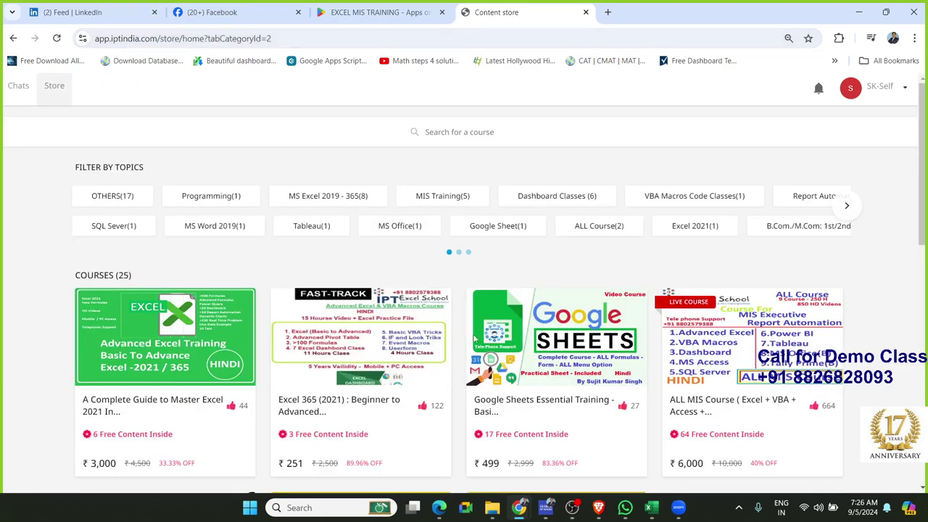
scroll(578, 385, down, 3)
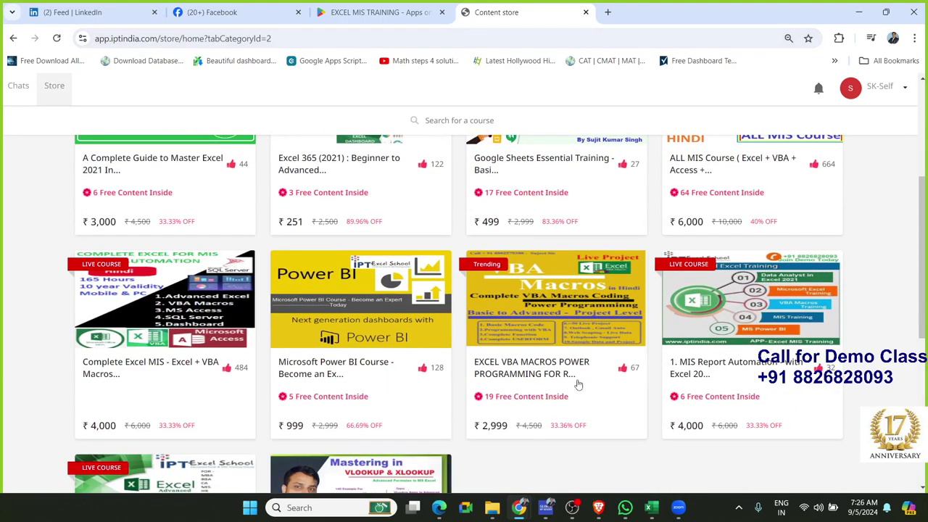
scroll(578, 384, down, 1)
scroll(400, 408, down, 1)
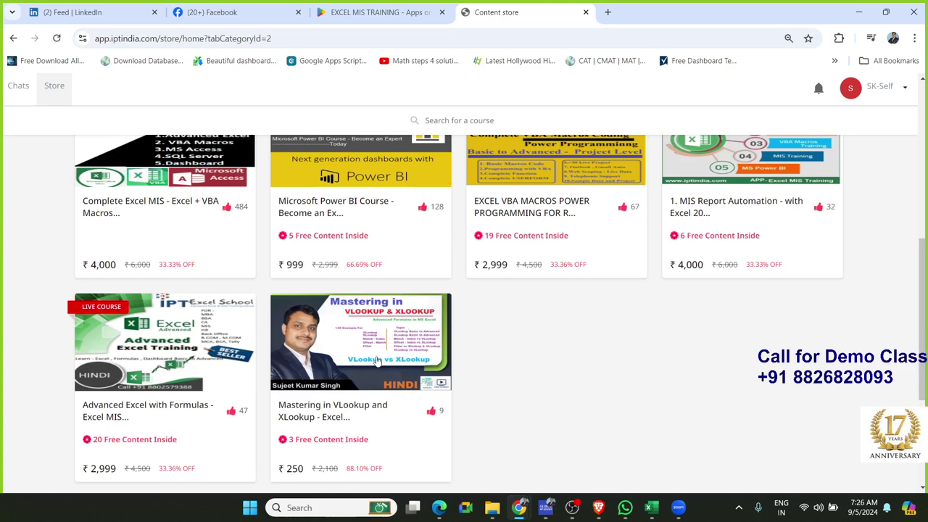
click(376, 360)
scroll(383, 365, down, 2)
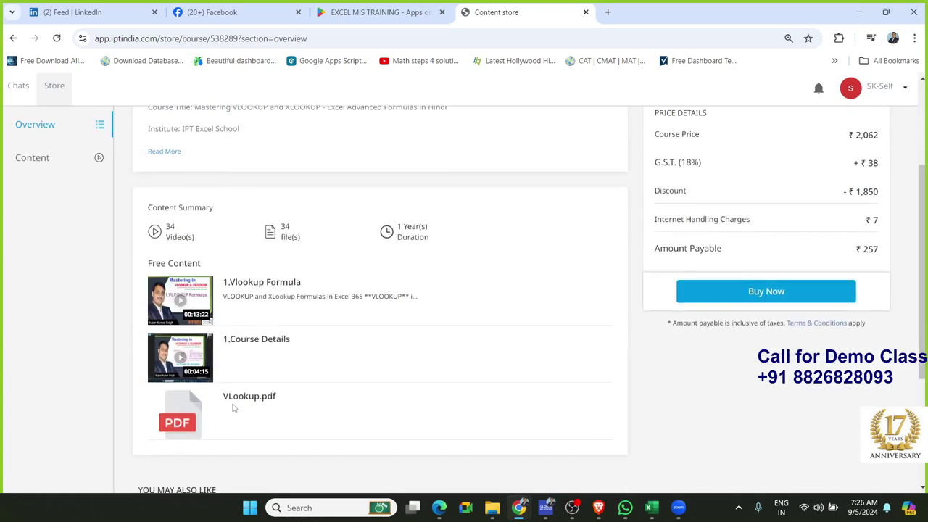
scroll(237, 397, up, 1)
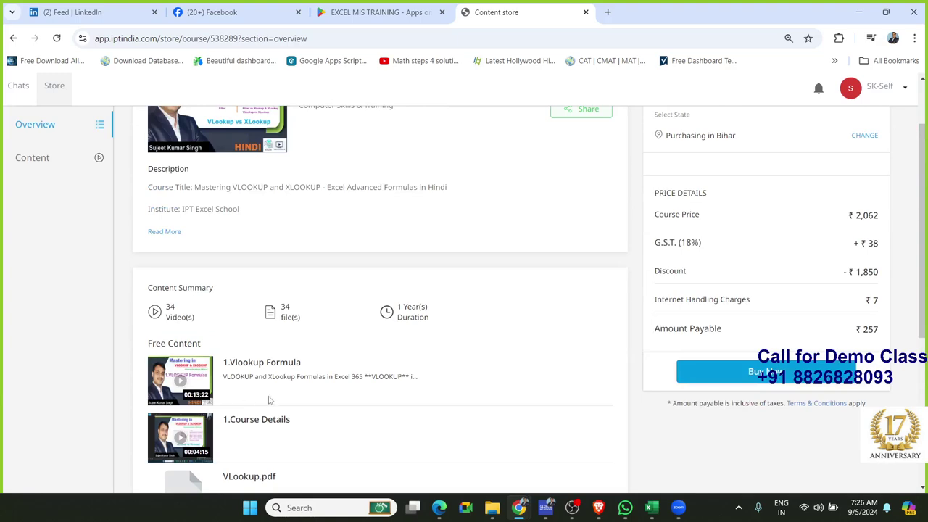
scroll(301, 398, up, 1)
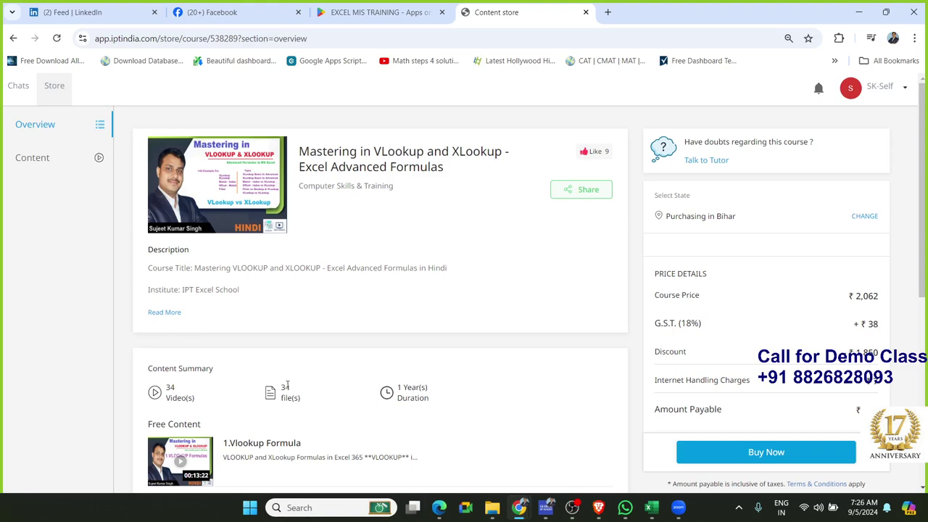
click(48, 163)
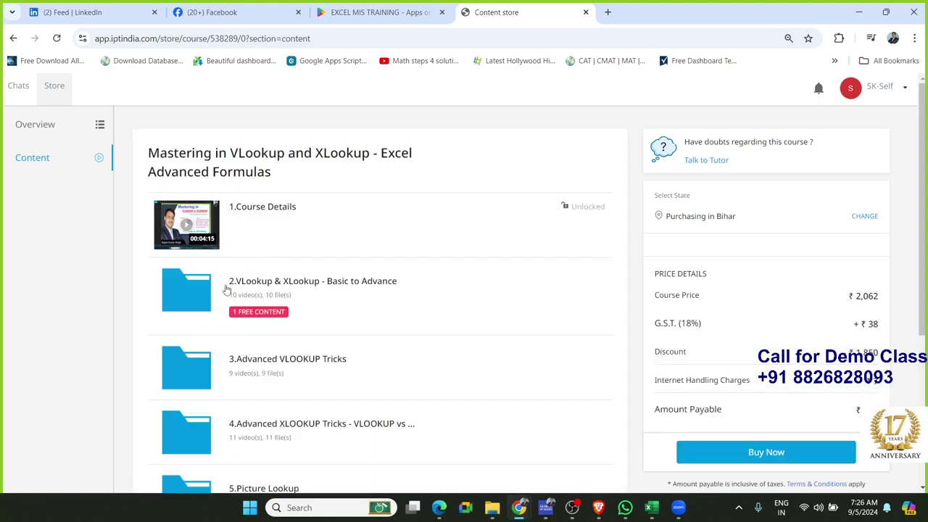
scroll(226, 290, down, 1)
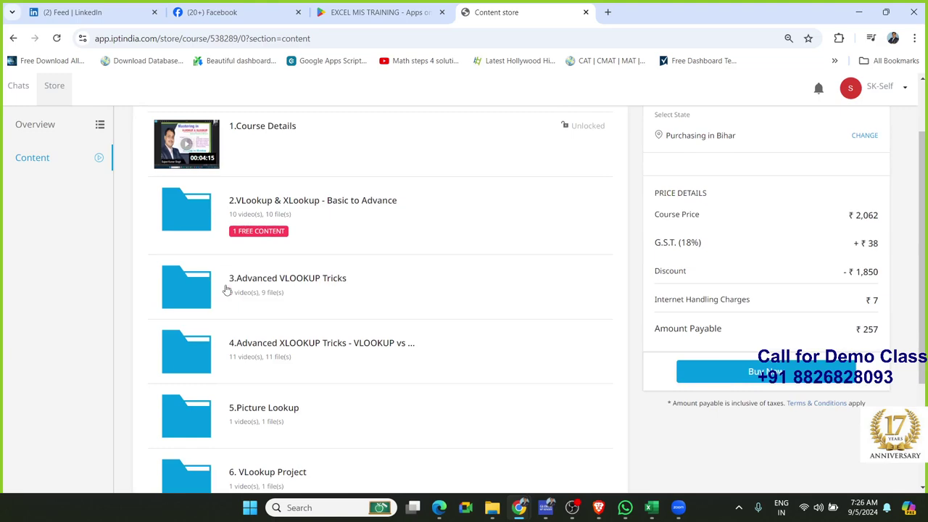
click(226, 289)
scroll(226, 289, down, 1)
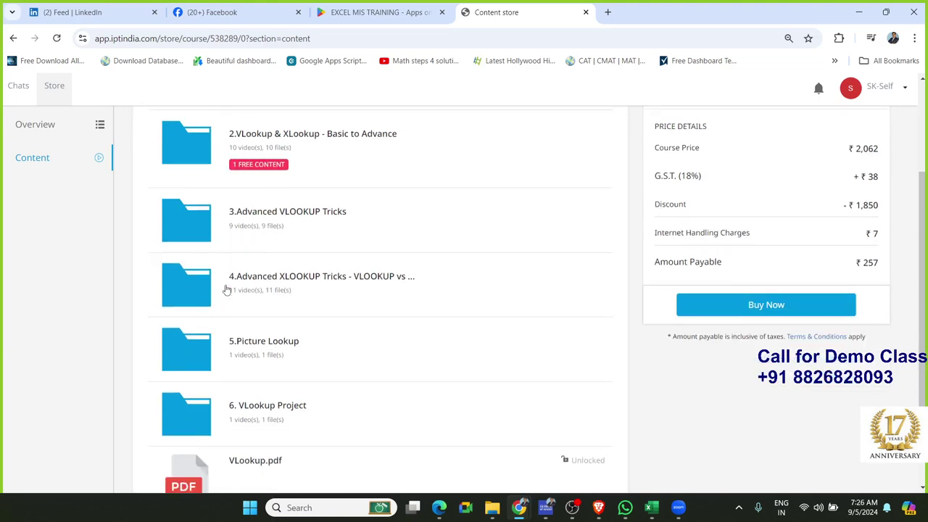
click(226, 289)
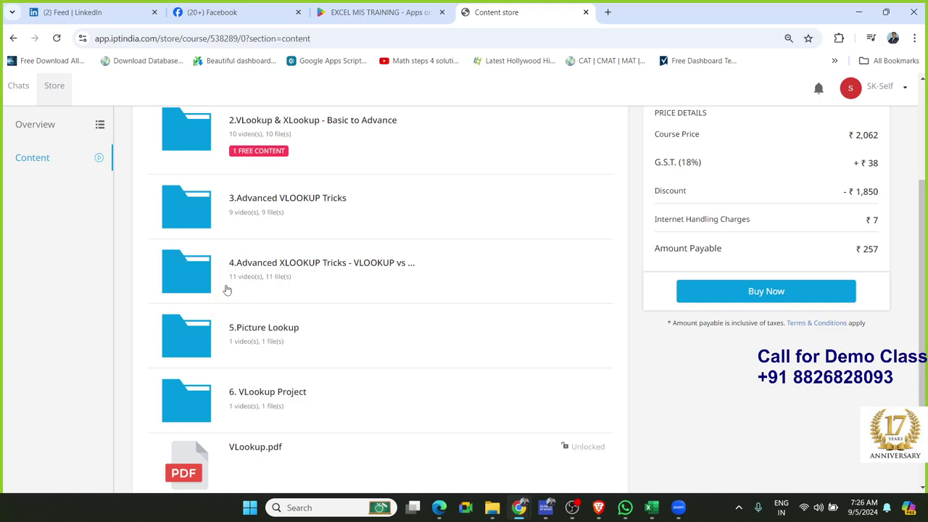
click(319, 274)
scroll(383, 274, down, 1)
click(289, 264)
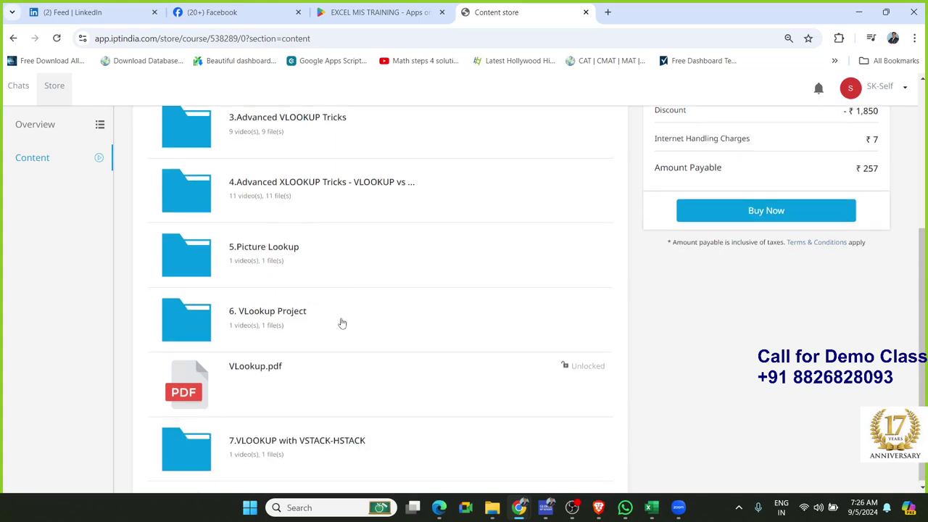
click(300, 320)
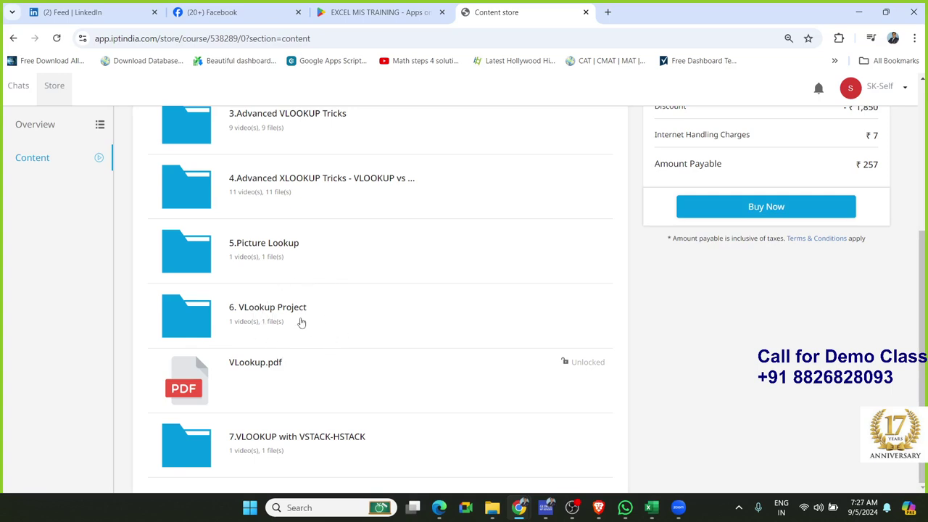
click(269, 453)
click(233, 458)
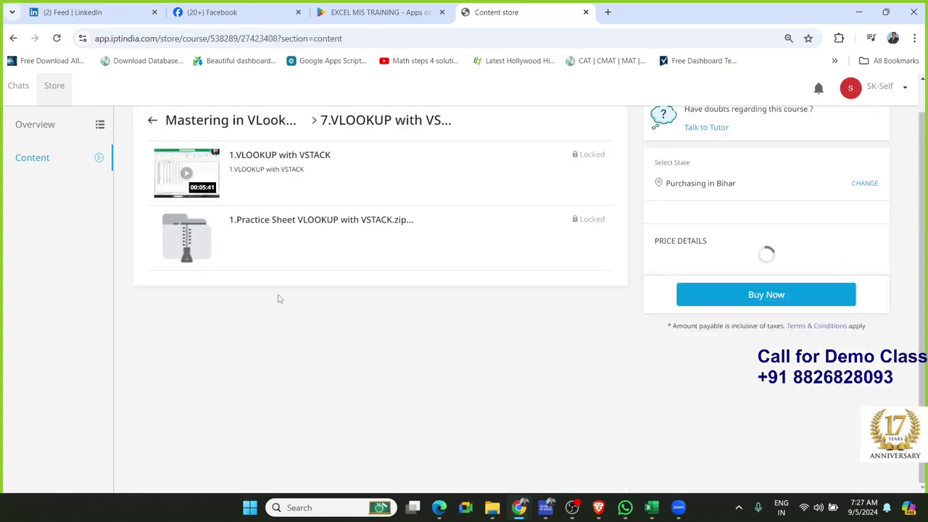
click(297, 167)
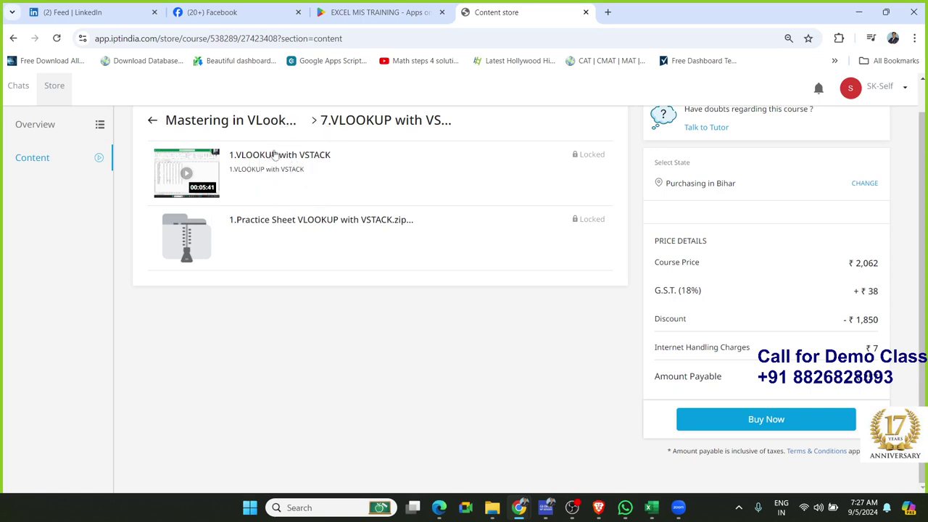
click(153, 120)
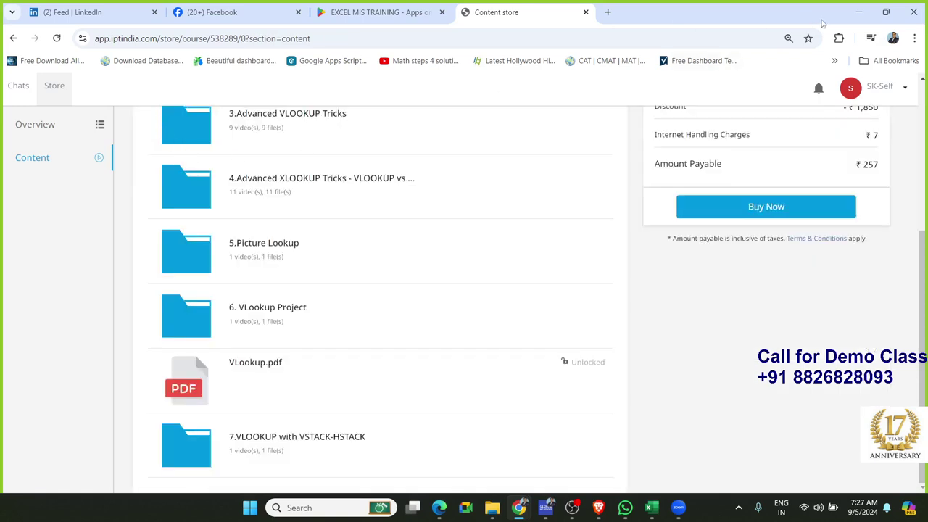
Minimize Chrome to return to Excel and select cell E7
click(859, 13)
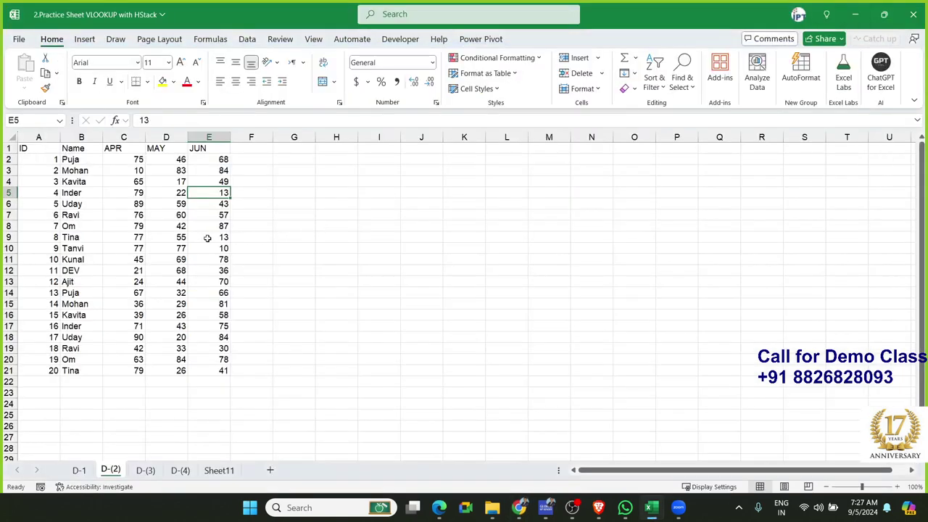
key(Left)
key(Down)
key(Down)
key(Down)
click(212, 218)
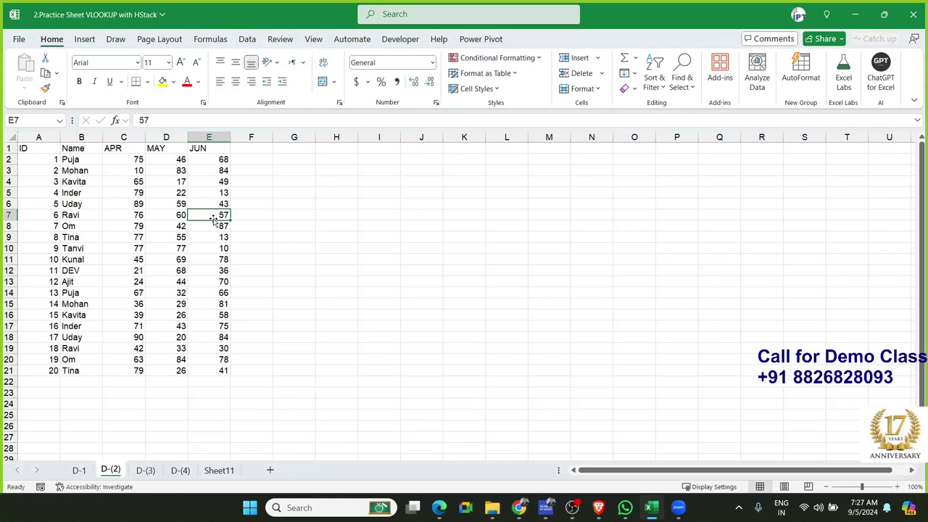
key(alt)
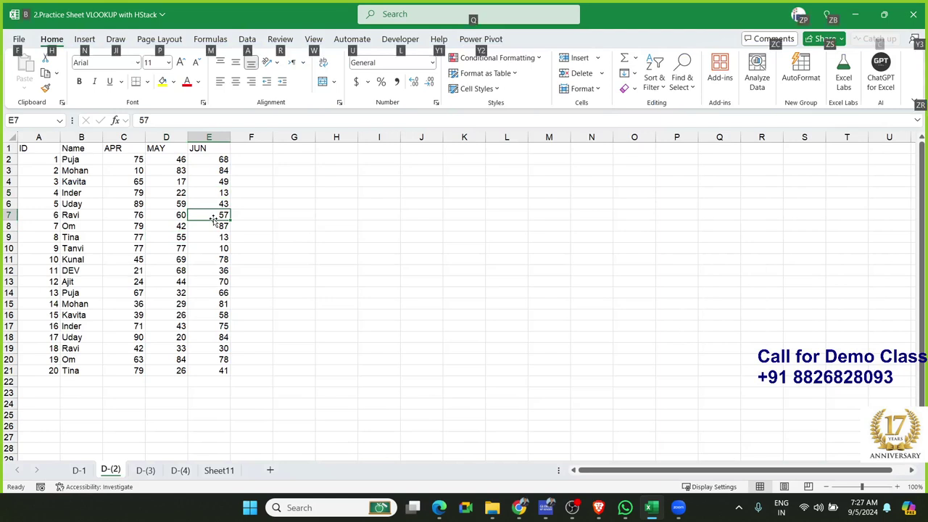
click(320, 202)
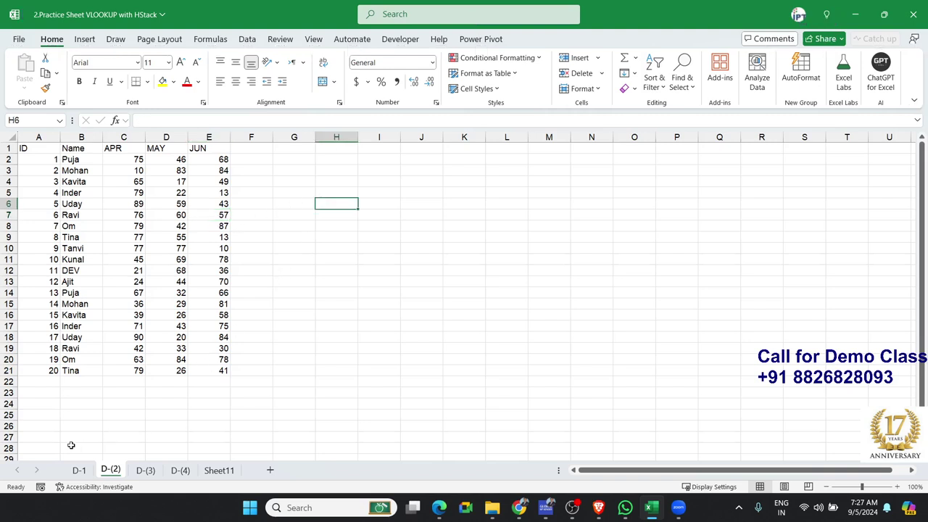
Review sheets D-1 to D-(4), highlighting D-(4)'s month headers and D-1's ID and Name entries
click(79, 470)
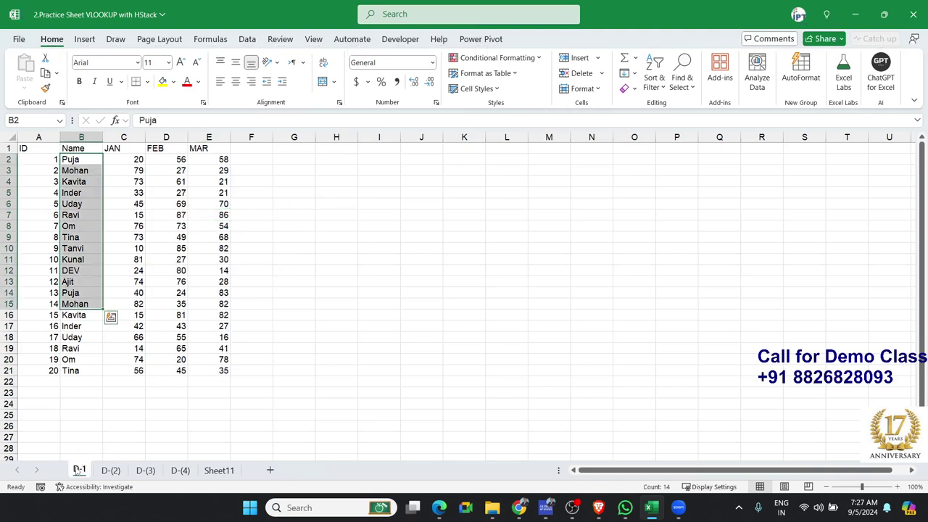
click(181, 470)
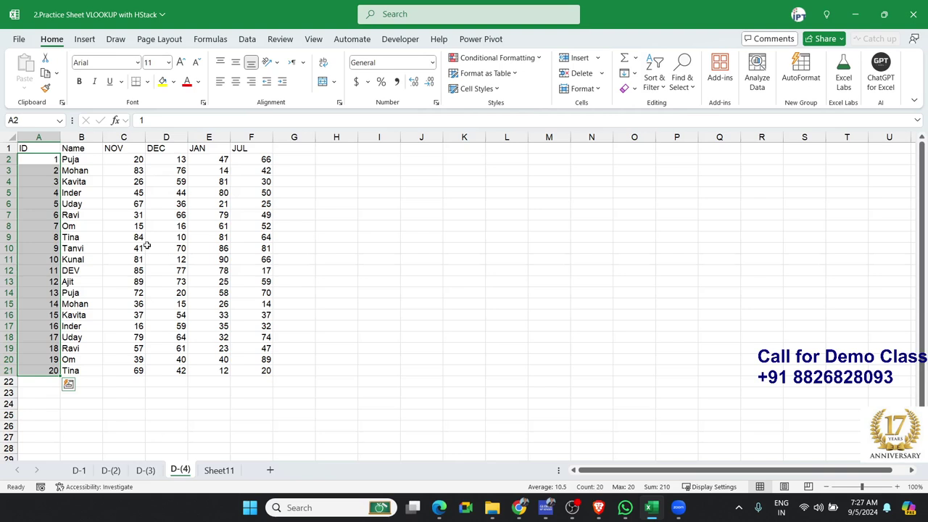
drag(116, 149, 254, 149)
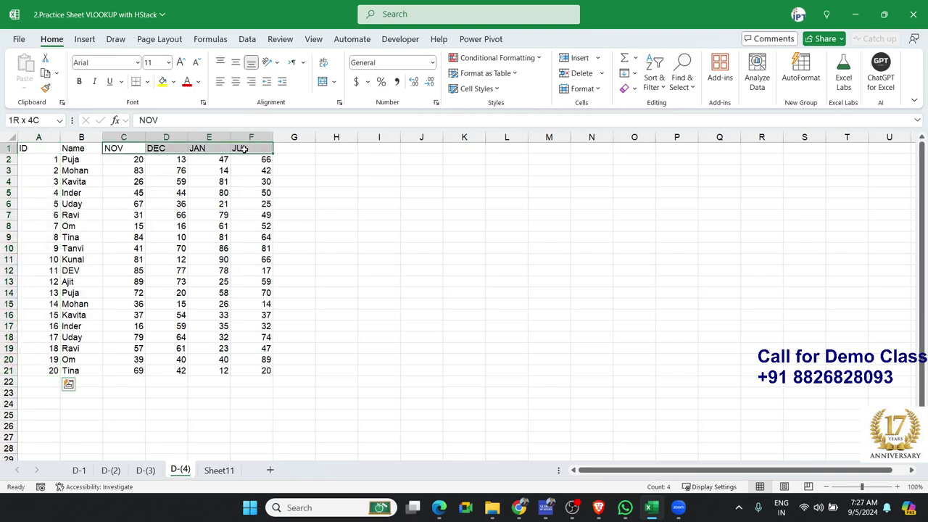
click(145, 470)
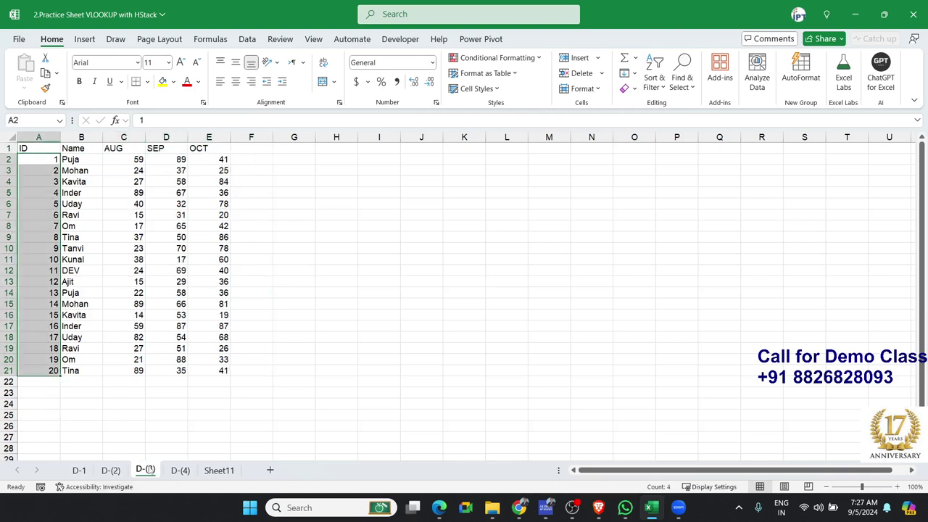
click(111, 471)
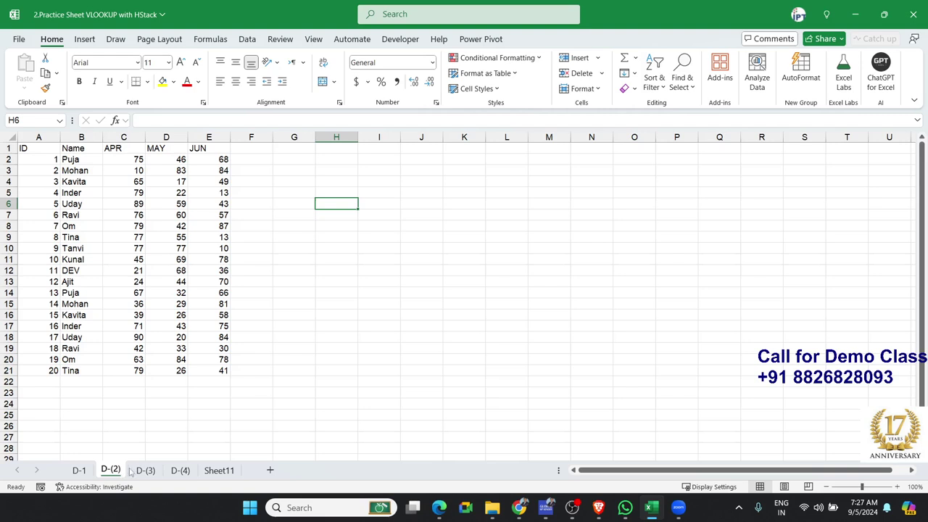
click(80, 471)
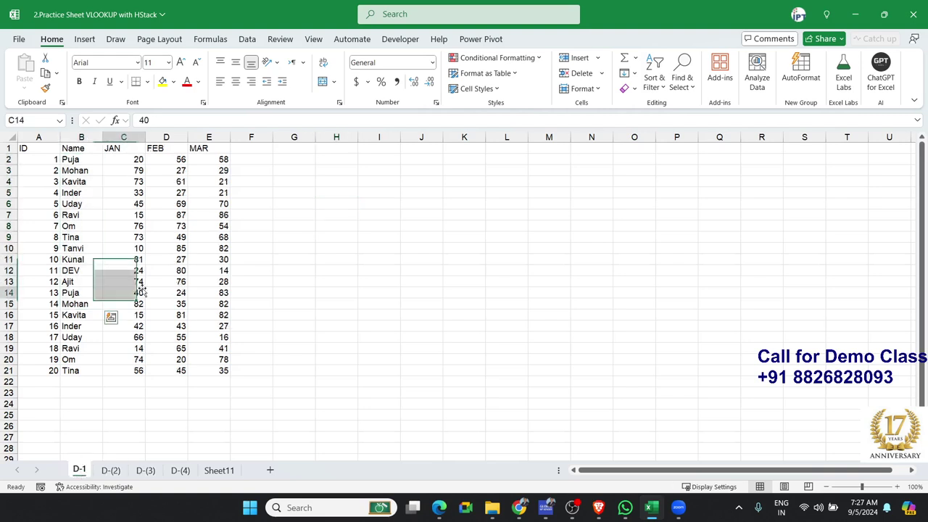
drag(76, 160, 63, 371)
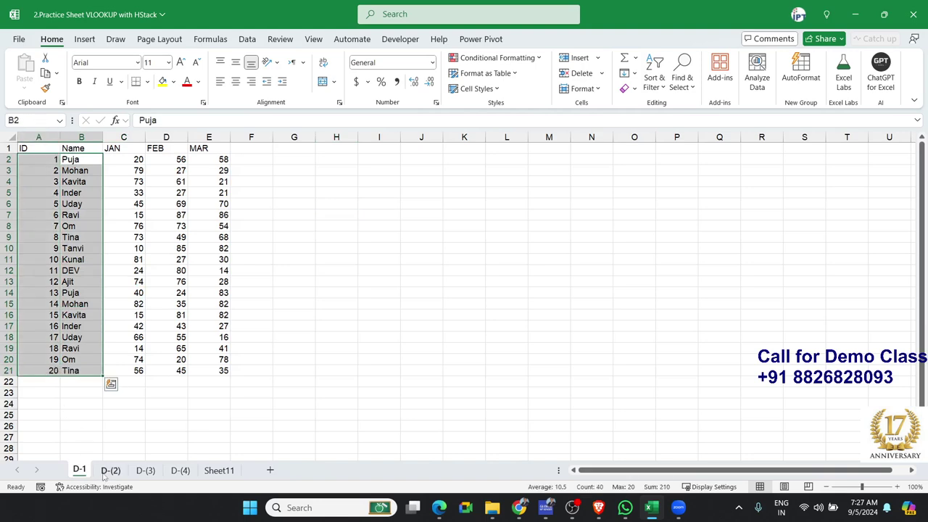
Skim D-(2) to D-(4), then highlight Sheet11's empty Name and JAN–DEC cells B2:N11
click(110, 471)
click(146, 471)
click(180, 471)
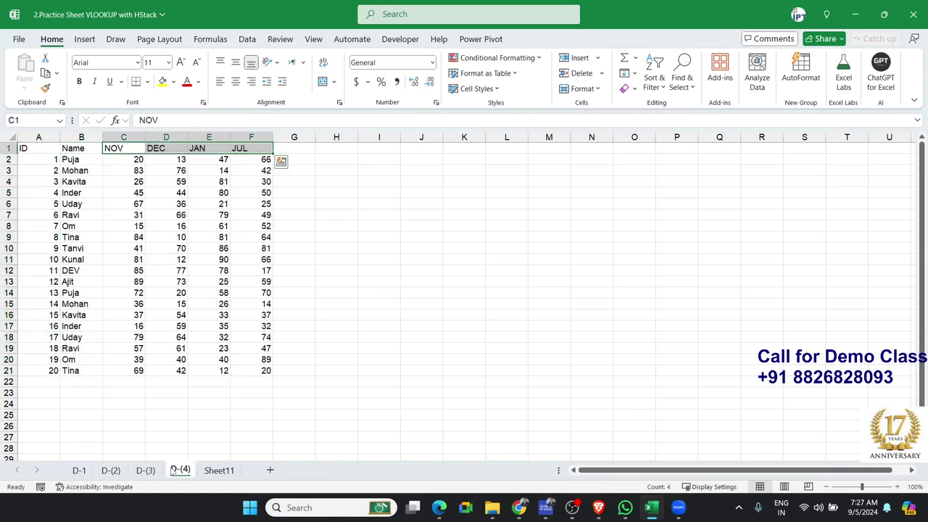
click(143, 216)
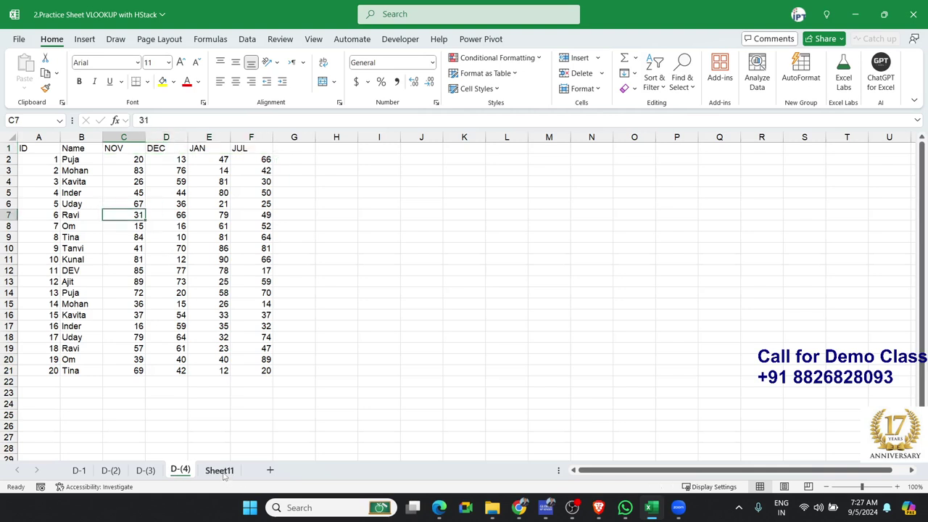
click(221, 470)
click(133, 289)
mouse_move(76, 160)
mouse_down()
mouse_move(575, 169)
mouse_move(593, 260)
mouse_up()
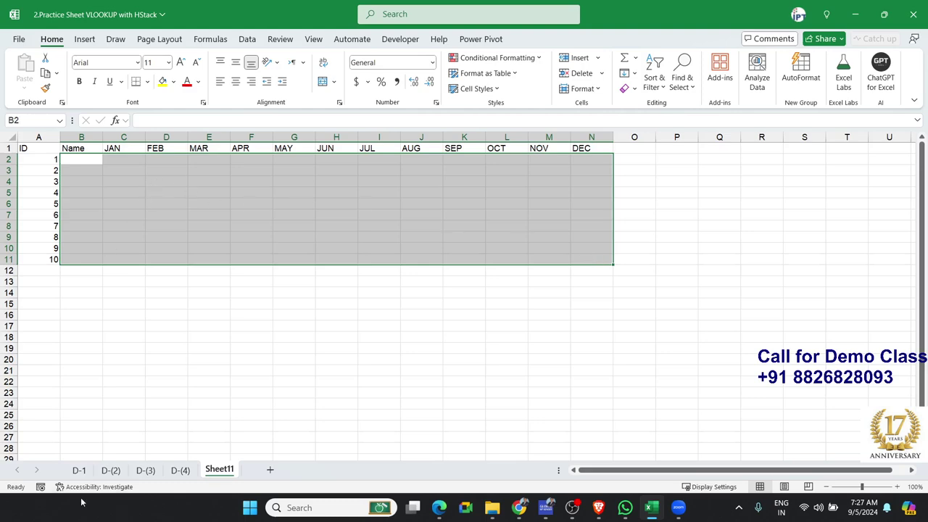
Glance at sheet D-1, then return to Sheet11 and select cell B2
click(79, 470)
click(38, 237)
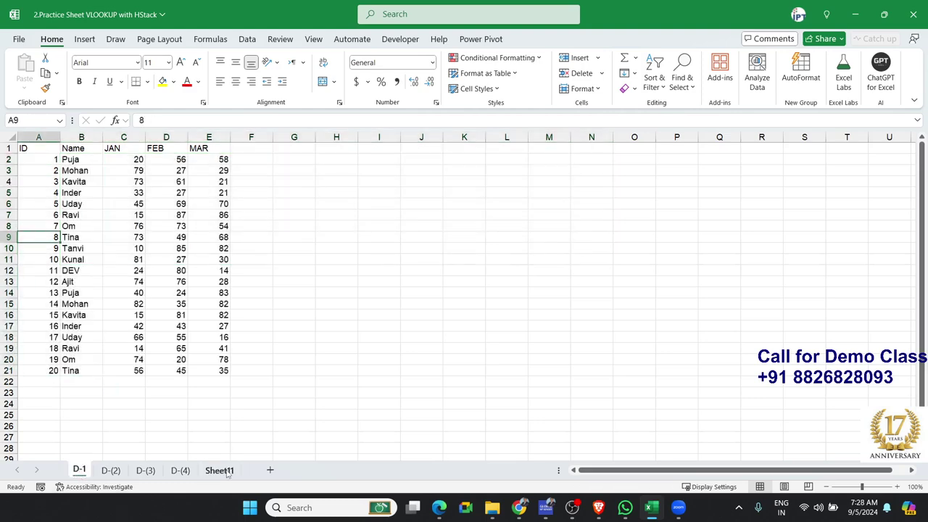
click(219, 469)
click(74, 160)
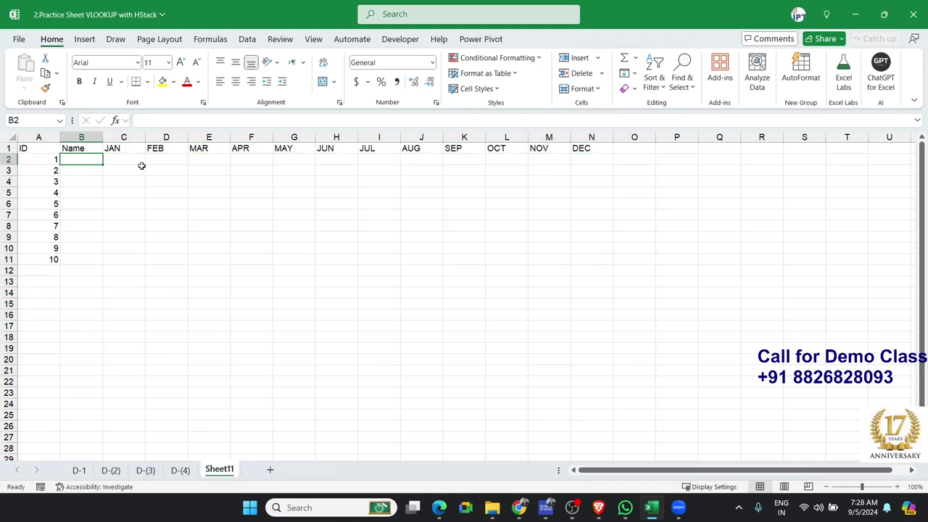
In B2 start =HSTACK over the 3D range 'D-1:D-(4)'!A1:E21
text(=)
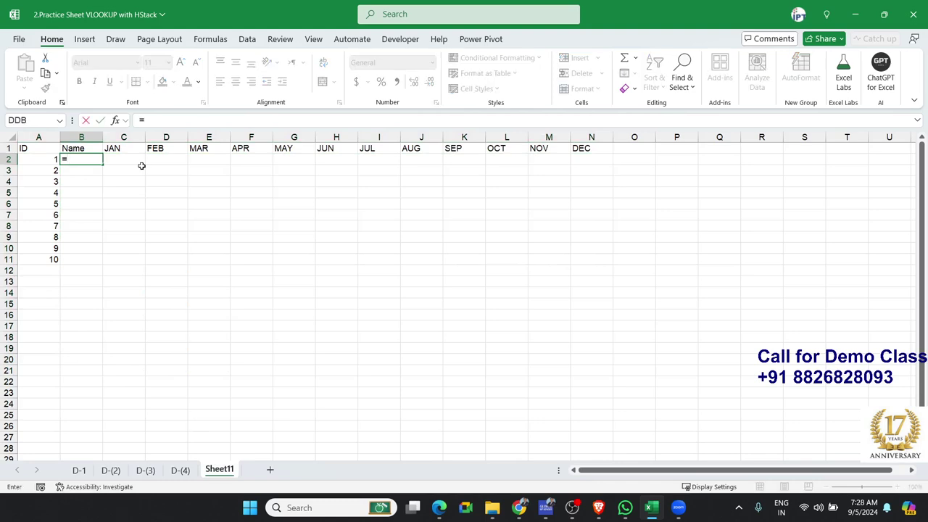
text(h)
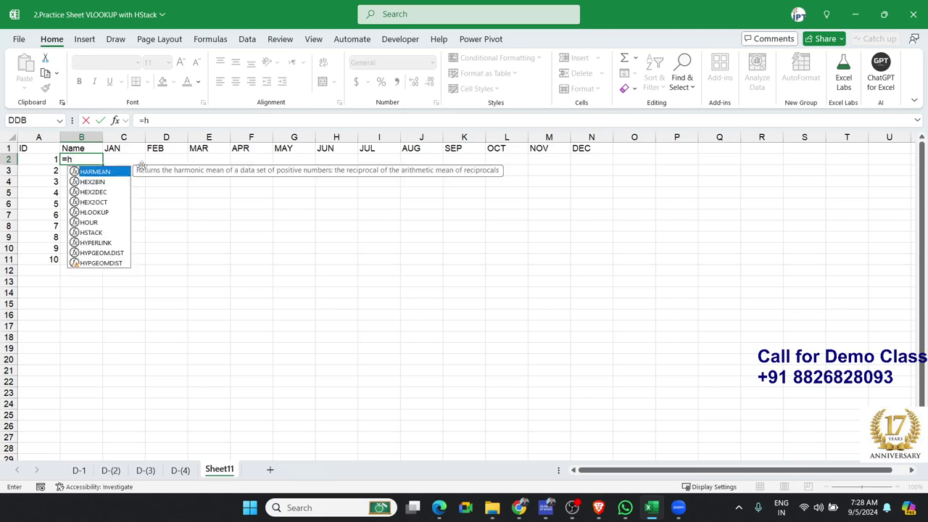
text(s)
key(Tab)
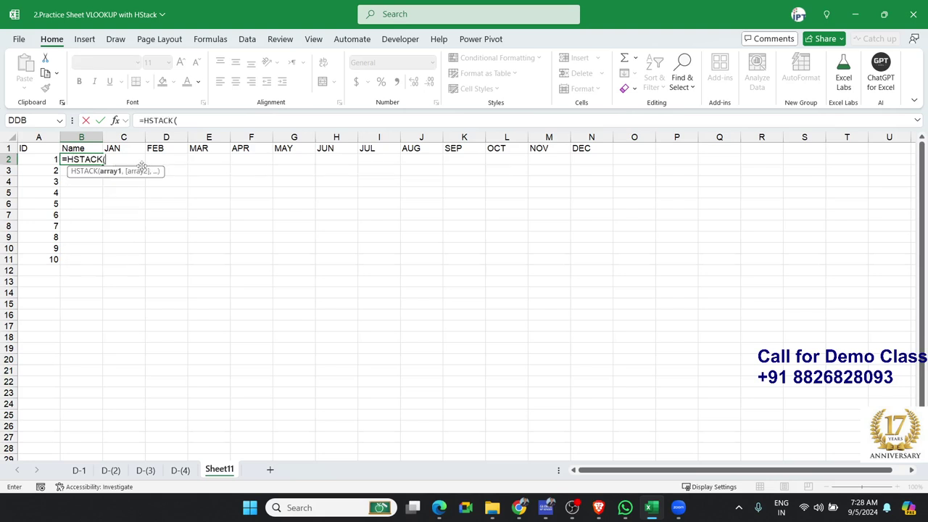
click(80, 470)
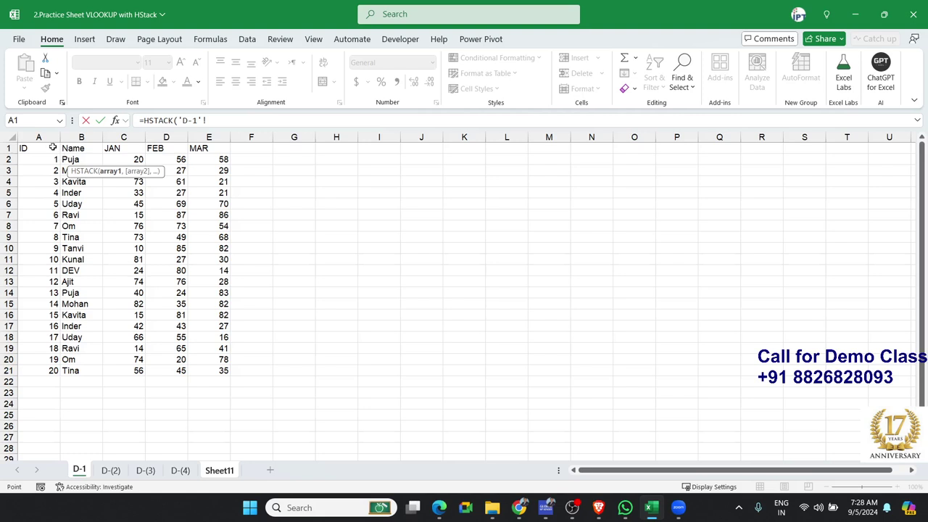
drag(49, 143, 211, 370)
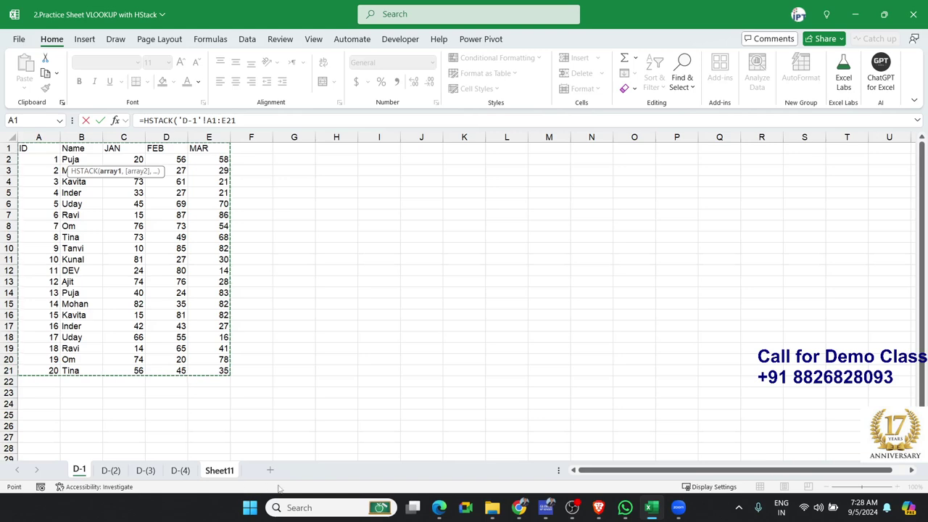
shift+click(180, 470)
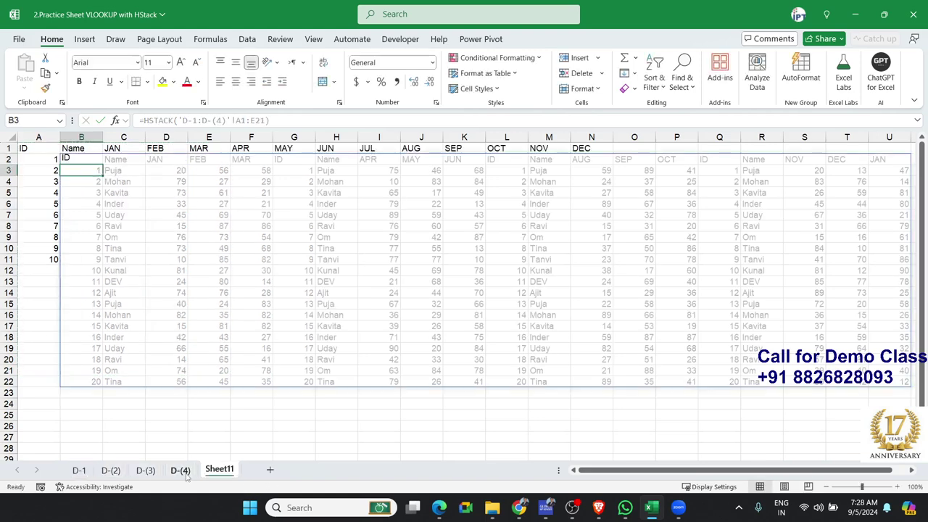
Commit =HSTACK('D-1:D-(4)'!A1:E21) and select its 21×20 spill across B2:U22
key(Return)
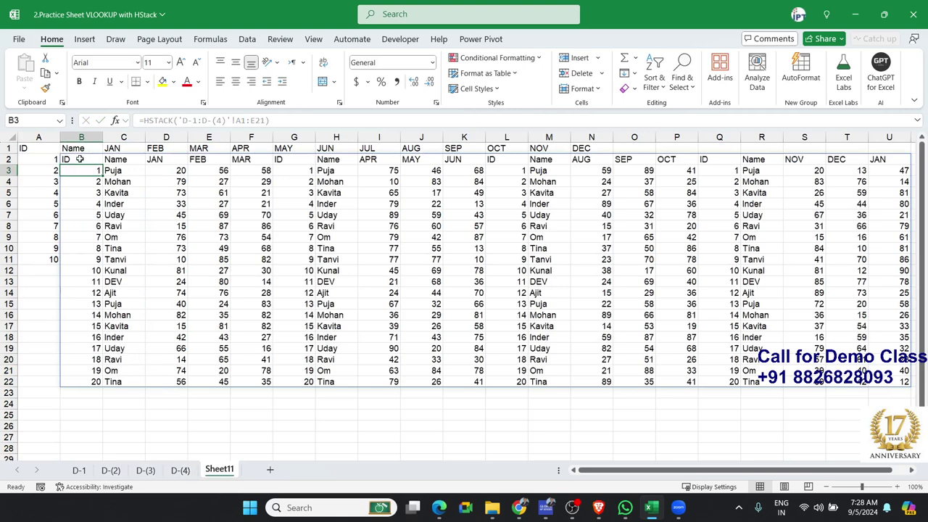
click(82, 160)
mouse_move(85, 158)
mouse_down()
mouse_move(897, 320)
mouse_move(680, 381)
mouse_up()
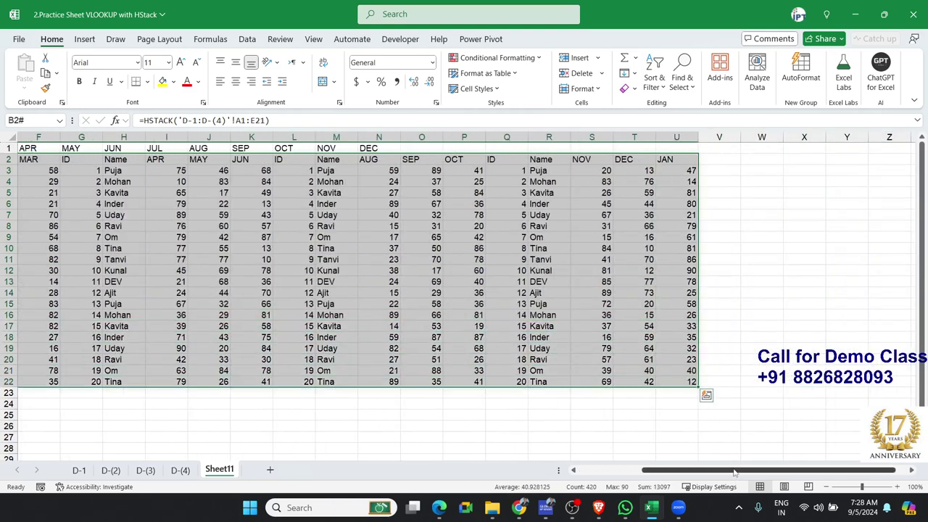
drag(734, 472, 631, 474)
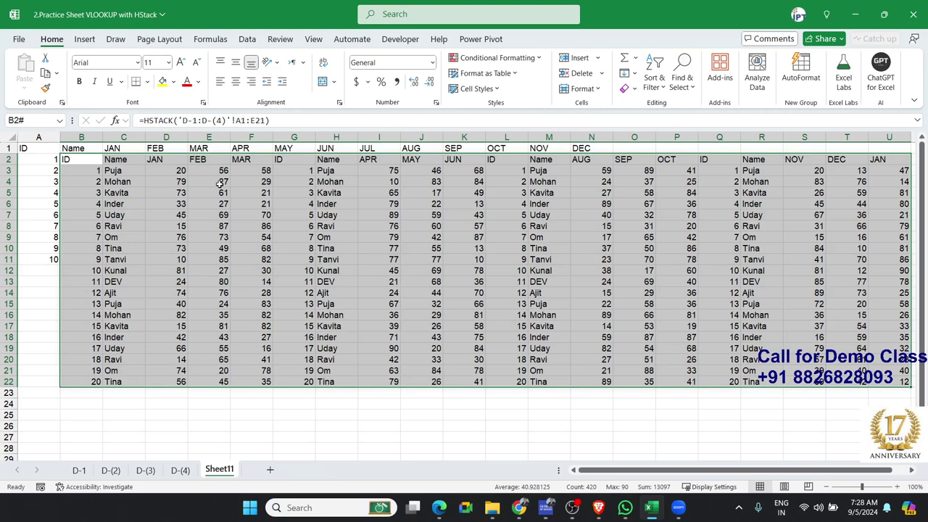
Clear B2 and start a new HSTACK formula with 'D-1'!A1:E21 as the first array
key(Delete)
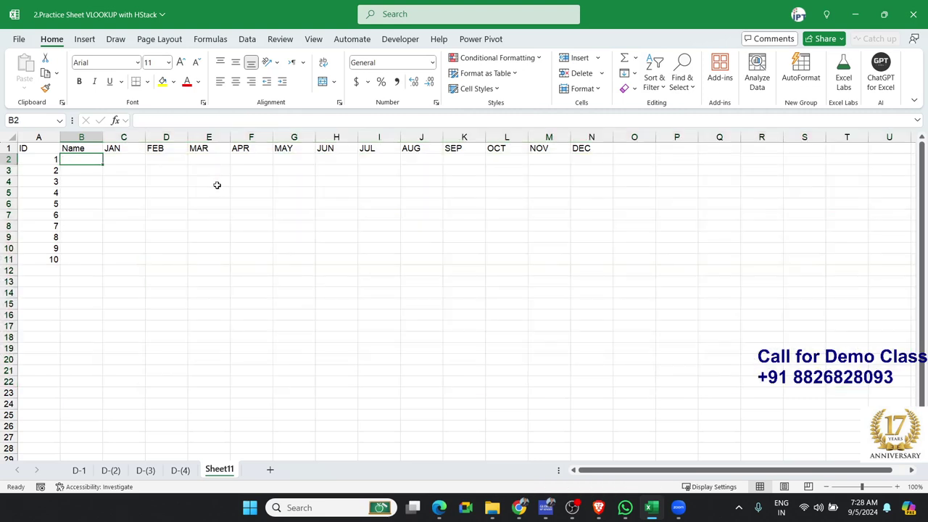
text(=sh)
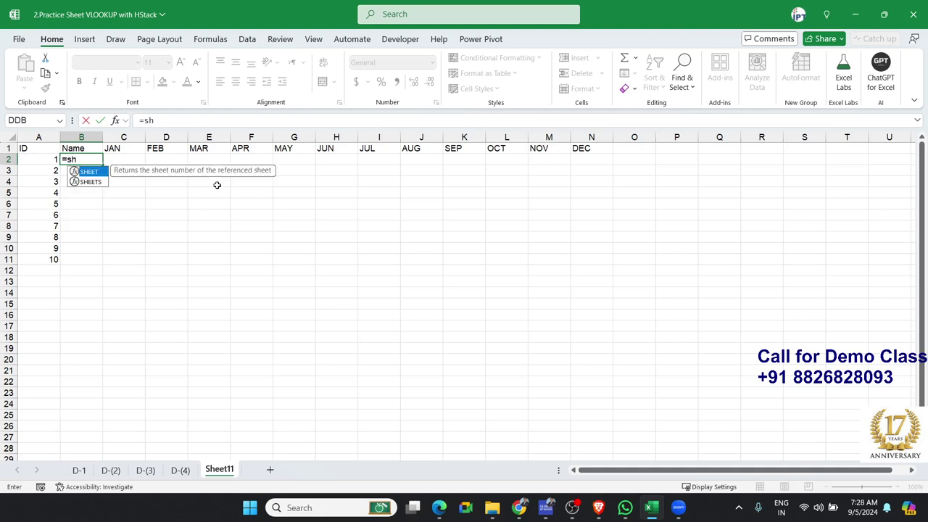
key(BackSpace)
key(BackSpace)
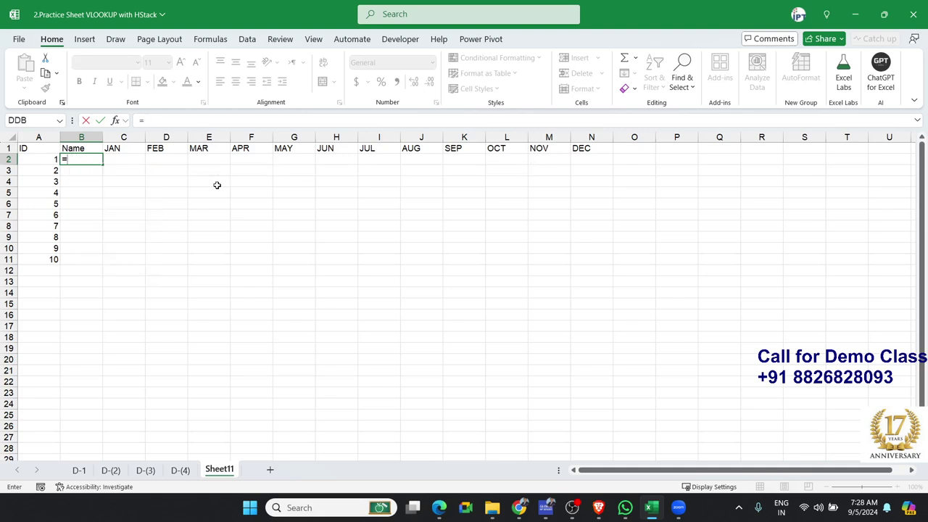
text(hs)
key(Tab)
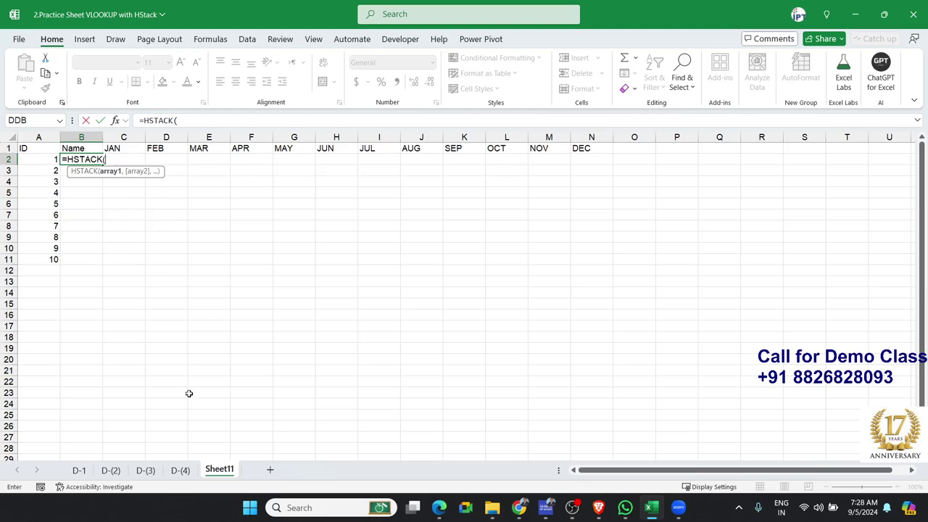
click(79, 469)
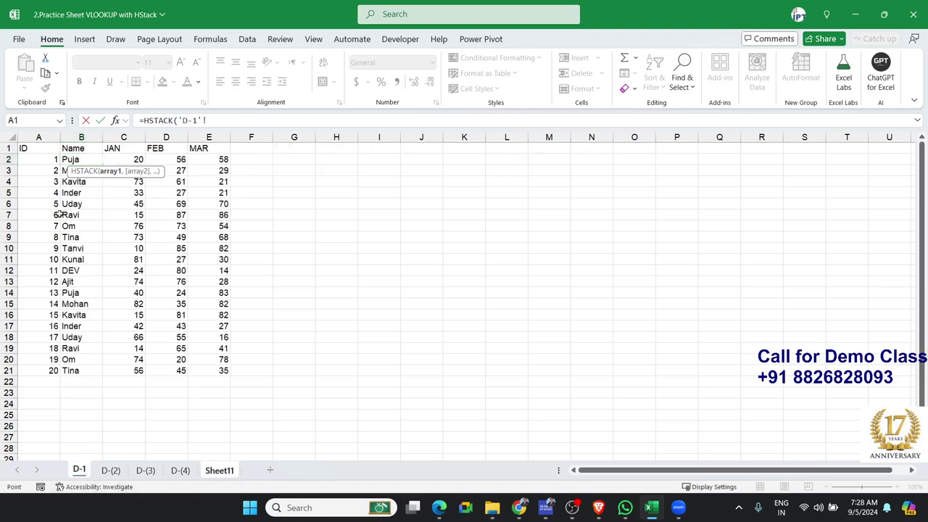
mouse_move(40, 148)
mouse_down()
mouse_move(160, 160)
mouse_move(217, 373)
mouse_up()
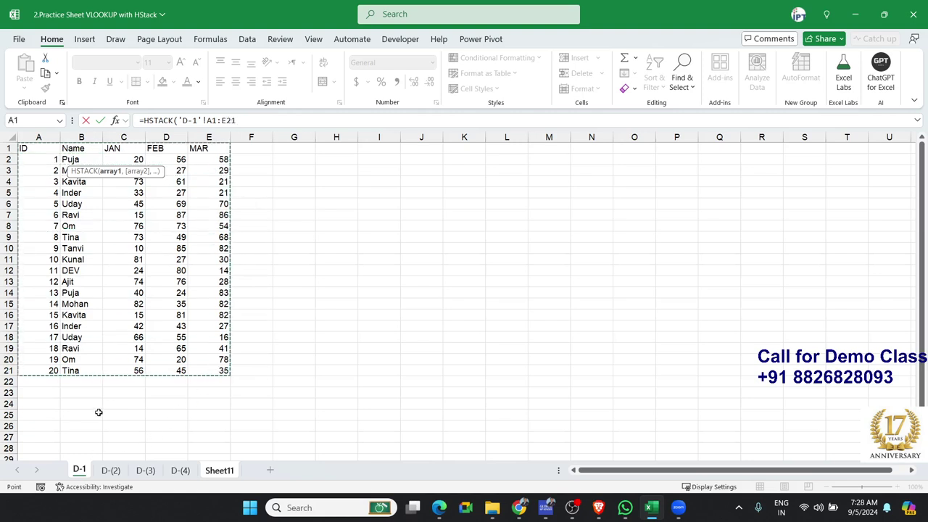
Add 'D-(2):D-(4)'!C1:E21 as the second array and commit the formula
text(,)
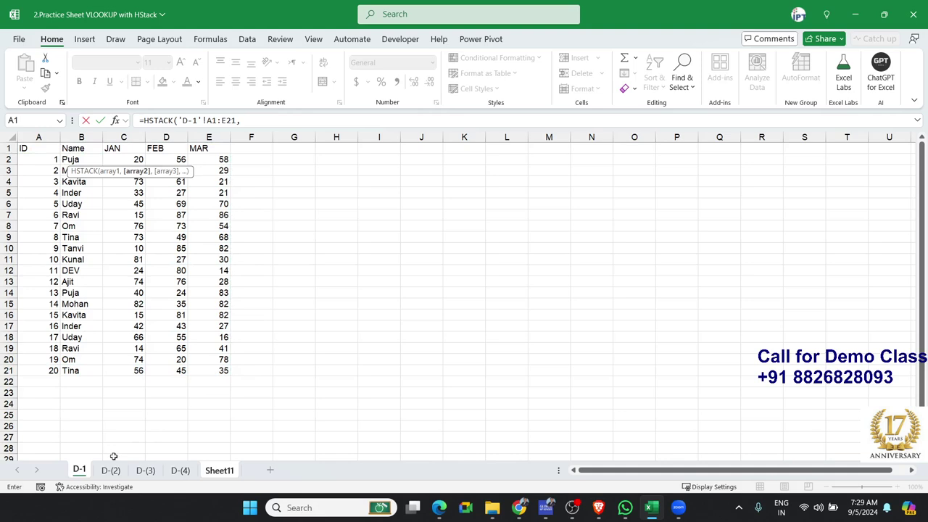
click(114, 471)
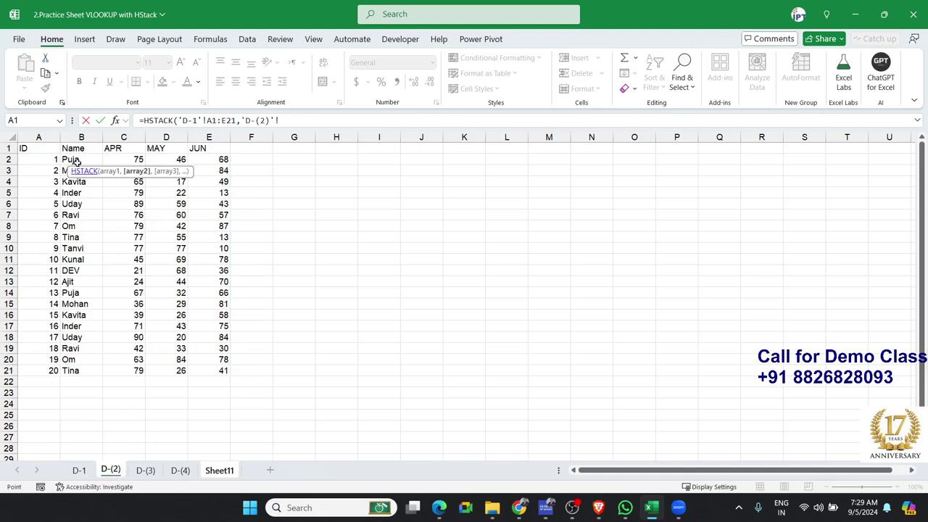
drag(110, 143, 205, 368)
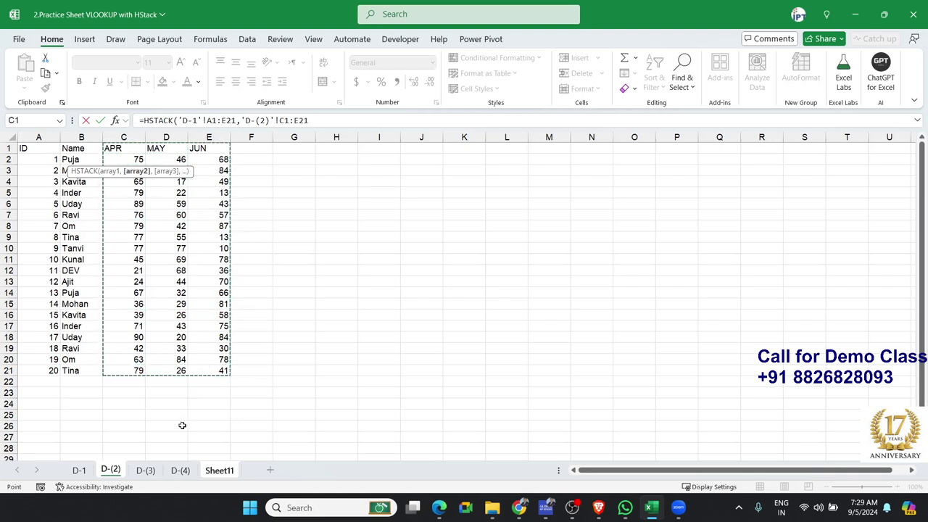
shift+click(180, 470)
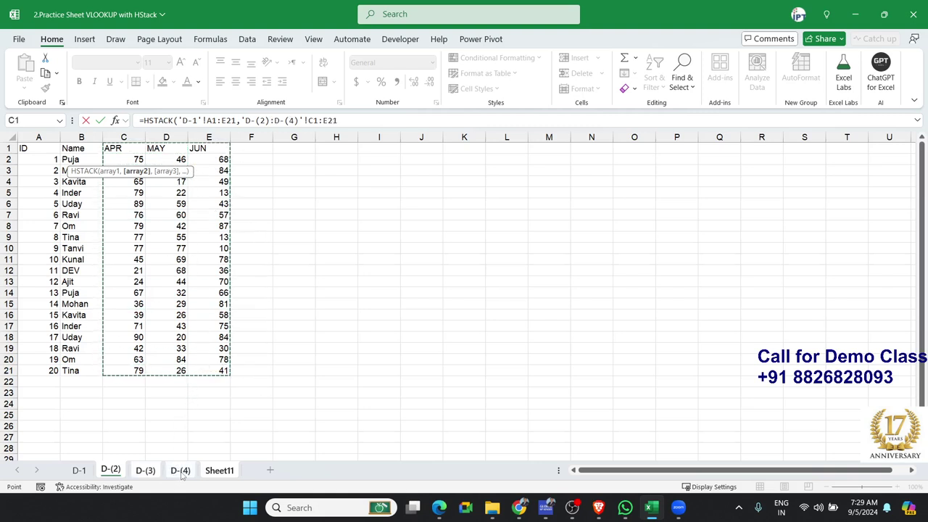
key(Return)
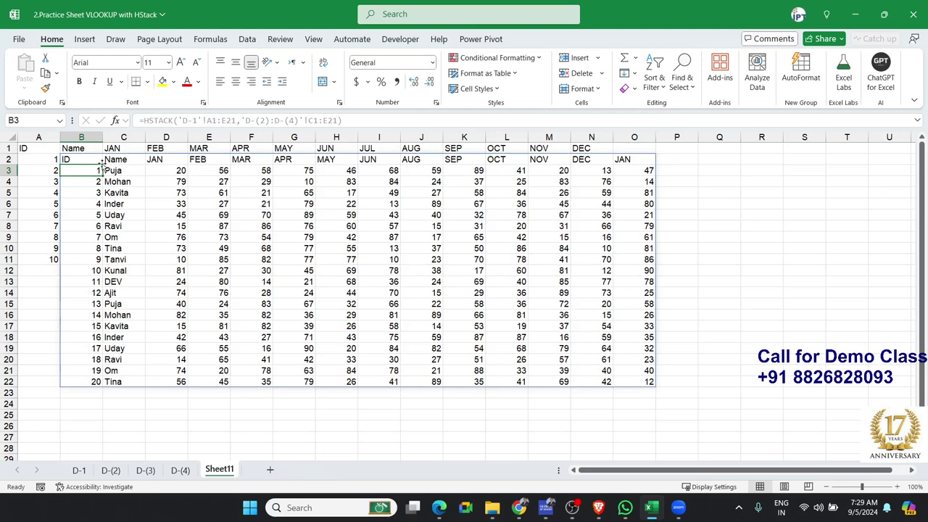
Delete the stray JAN column E from sheet D-(4), then check Sheet11's B2:O22 spill
drag(102, 168, 106, 171)
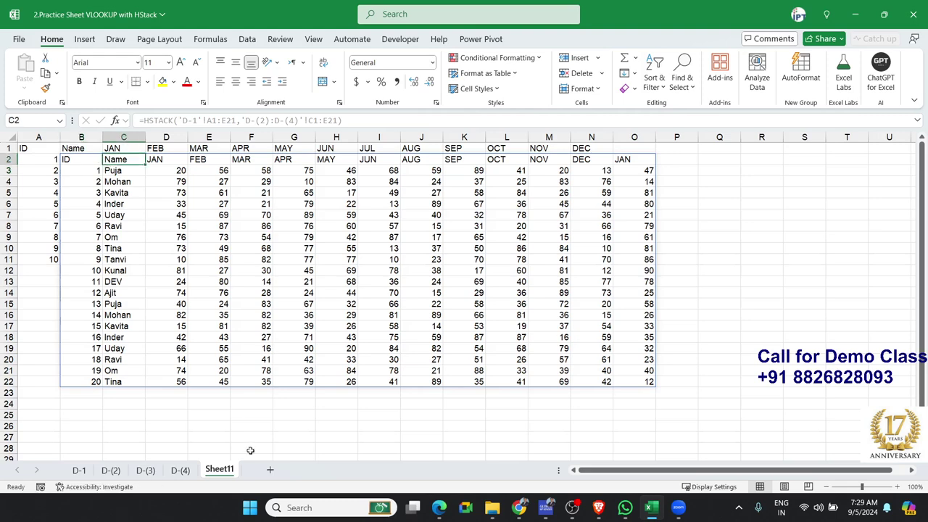
click(180, 470)
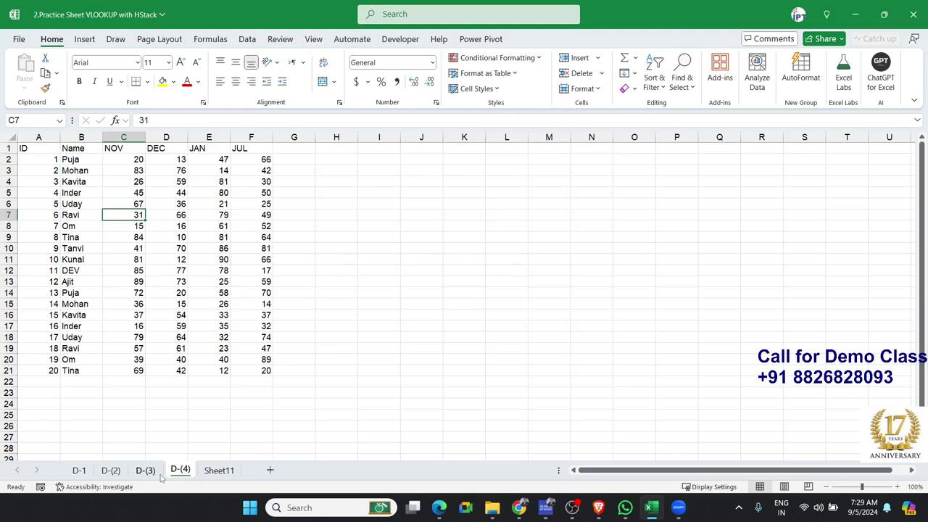
click(208, 137)
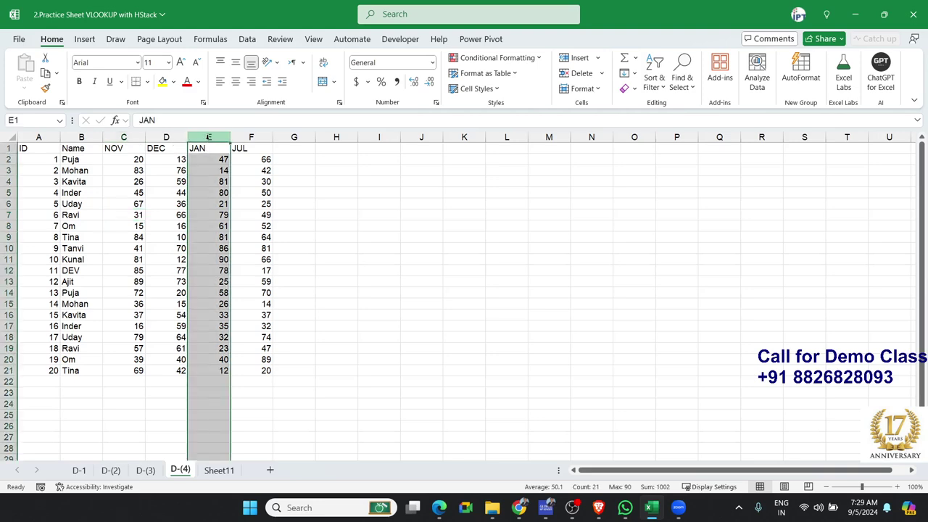
key(ctrl+minus)
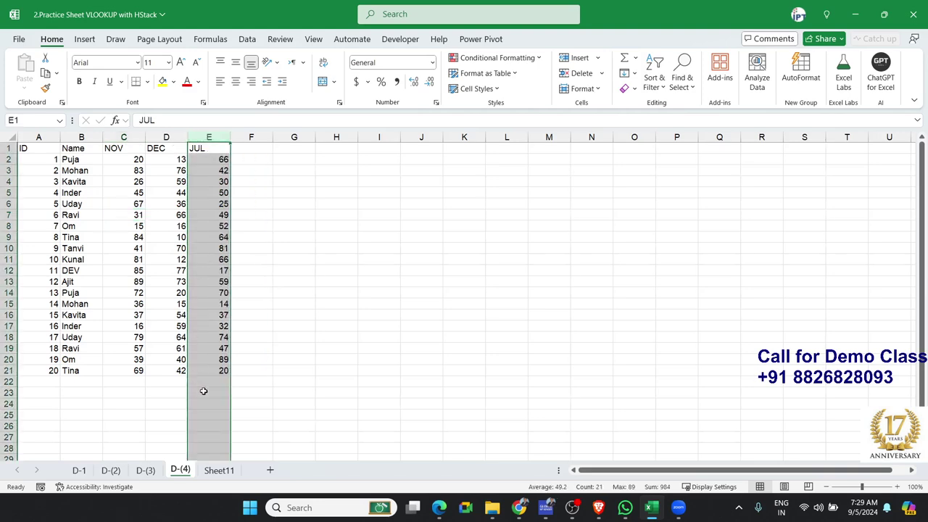
click(220, 471)
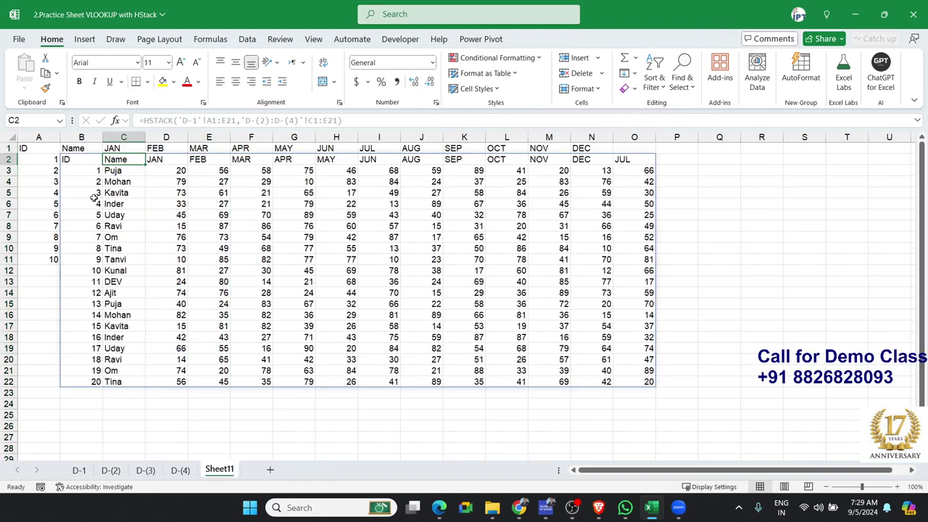
mouse_move(81, 161)
mouse_down()
mouse_move(627, 350)
mouse_move(645, 377)
mouse_up()
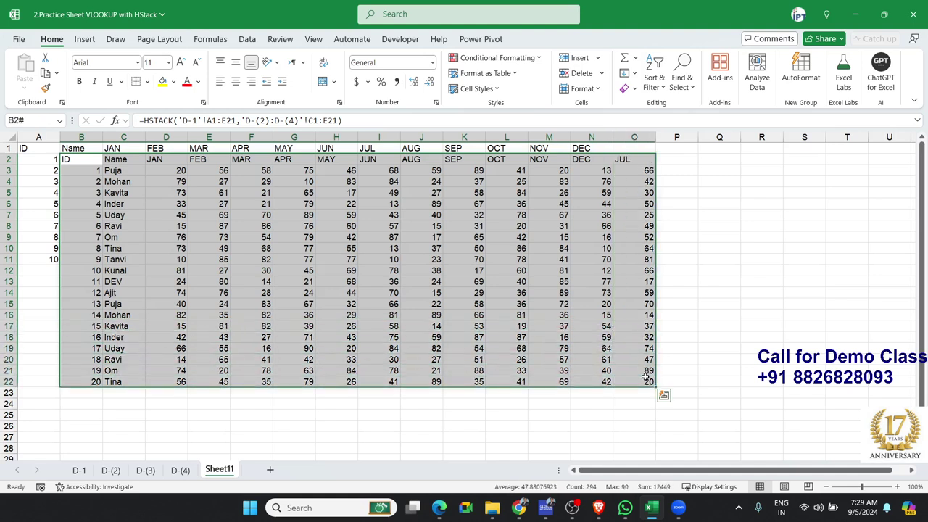
Clear the HSTACK spill from Sheet11 and move through the ID list to B3
key(Delete)
key(Left)
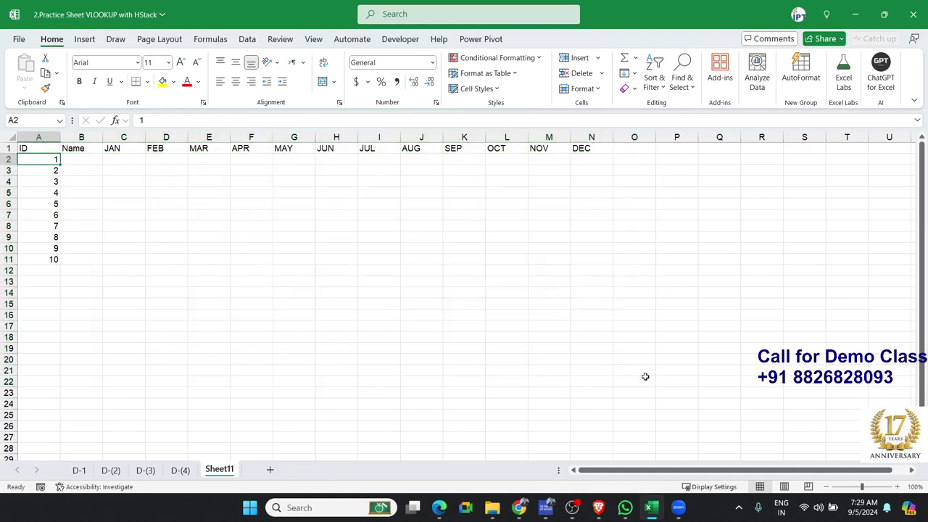
key(Down)
key(Down)
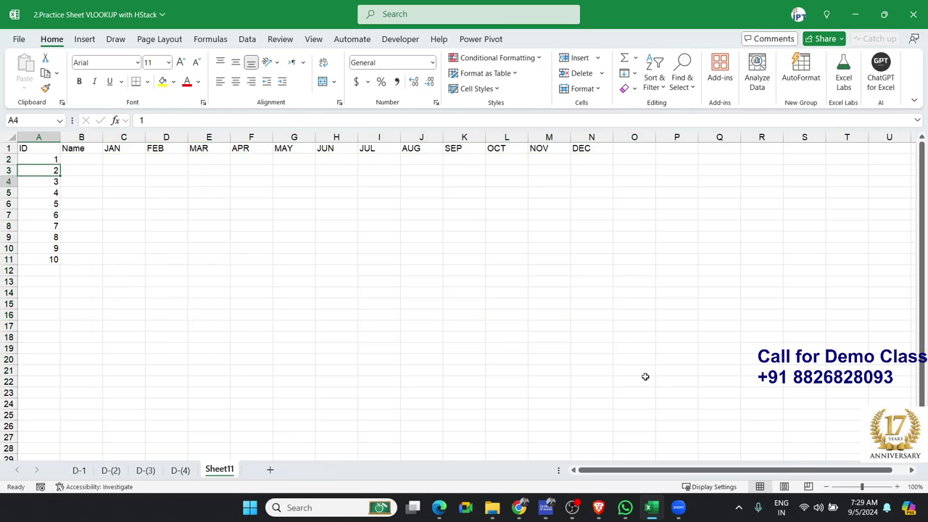
key(Down)
key(Down)
key(Down)
key(Up)
key(Up)
key(Up)
key(Up)
key(Up)
key(Right)
key(Down)
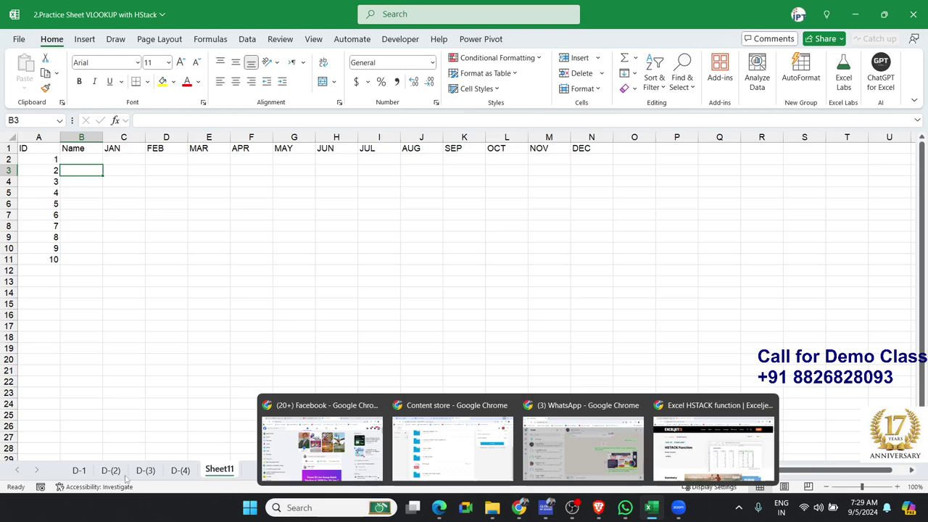
Review sheets D-1 to D-(4), then select cell B2 on Sheet11 for the name lookup
click(80, 470)
click(110, 470)
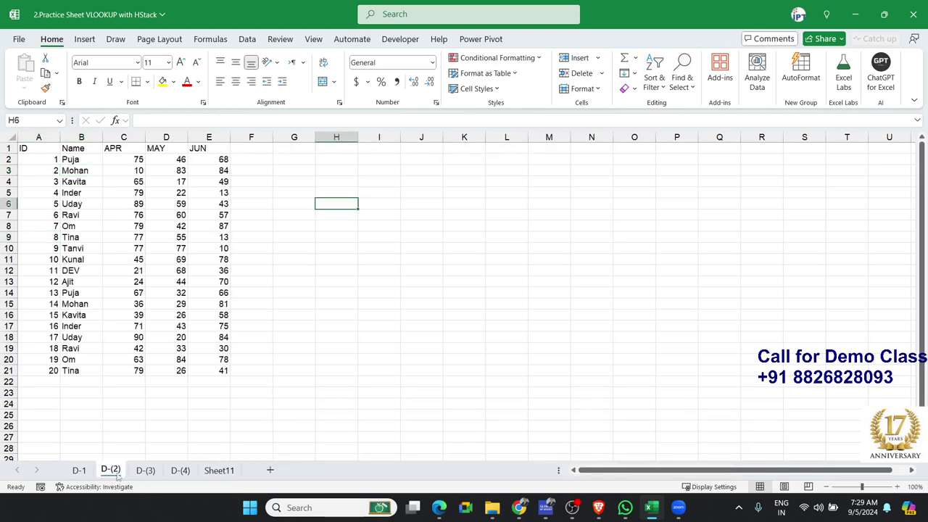
click(145, 471)
click(178, 471)
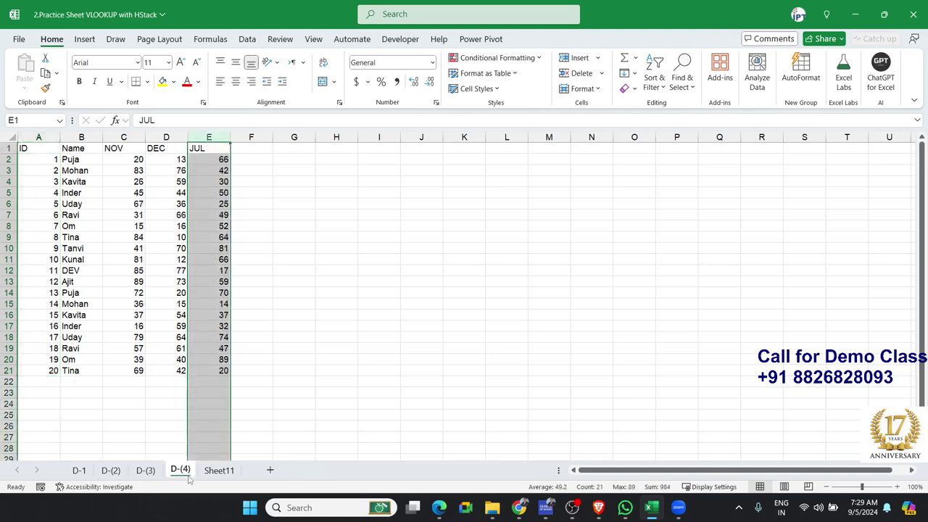
click(209, 472)
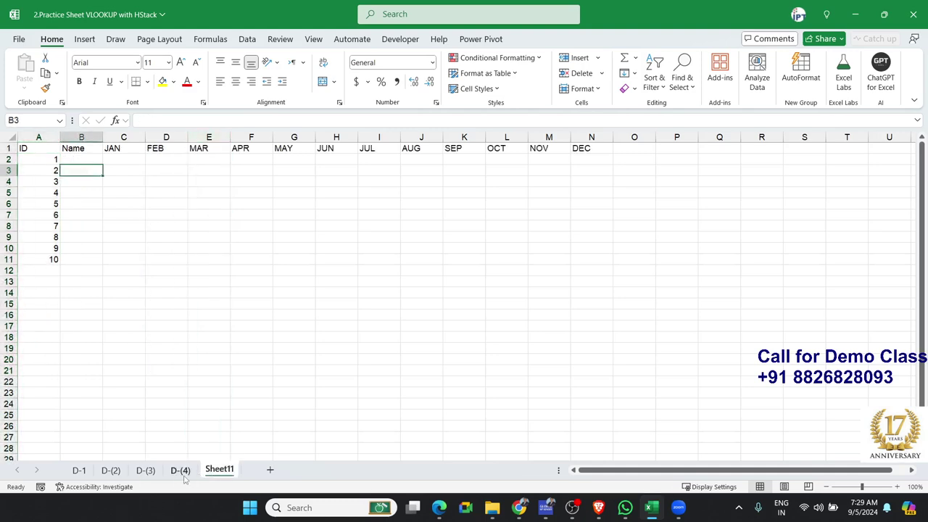
click(185, 475)
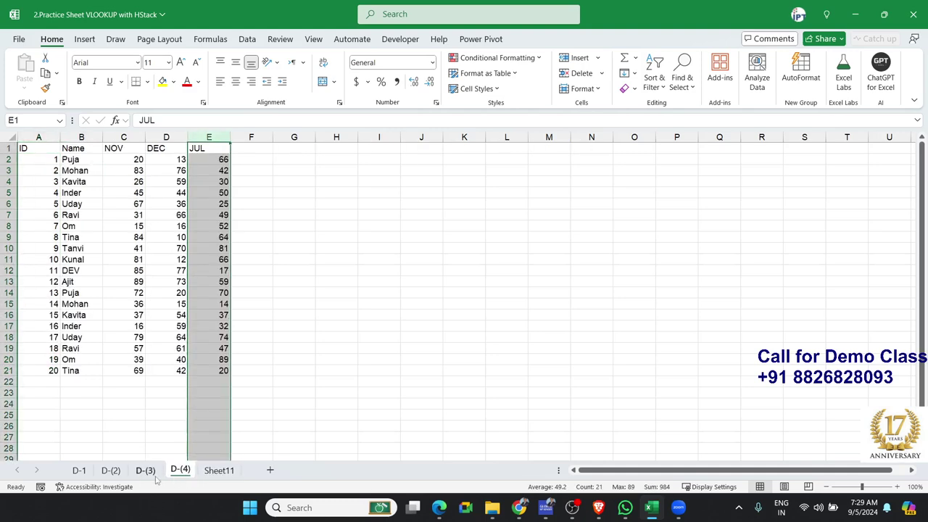
click(225, 473)
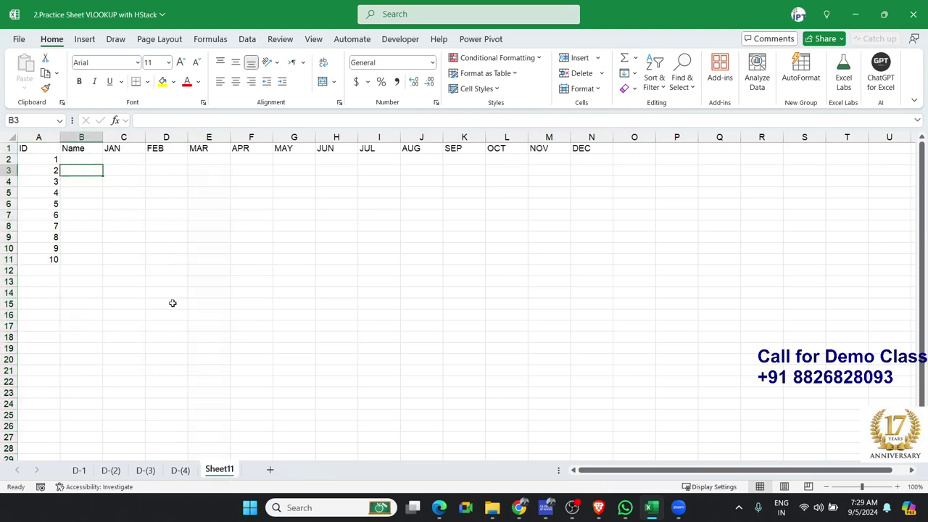
click(93, 160)
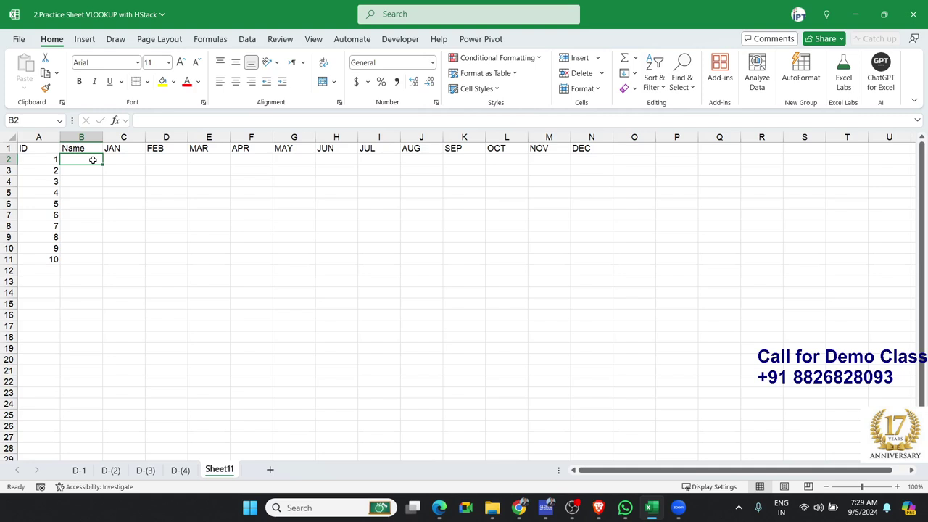
In B2 type =VLOOKUP(A2,HSTACK('D-1:D-(4)'!A1:E21),2,0) to fetch ID 1's name
text(=vl)
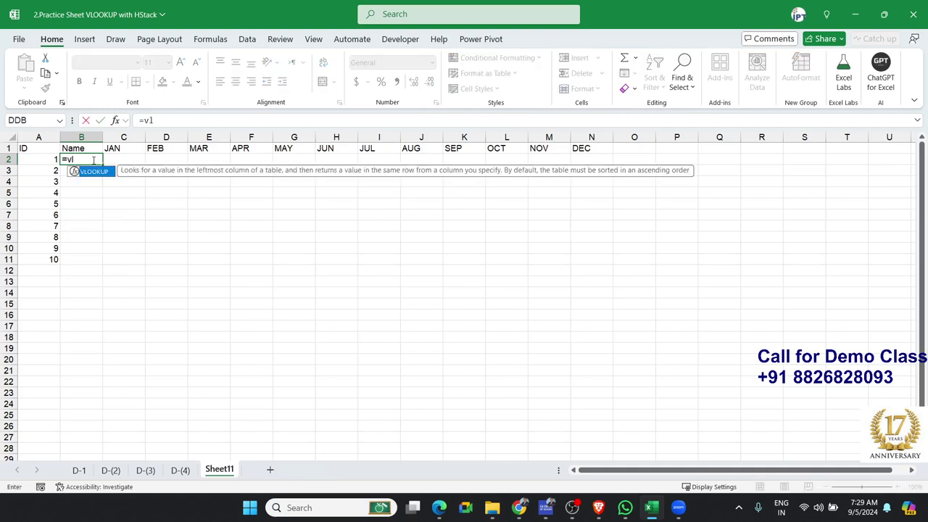
key(Tab)
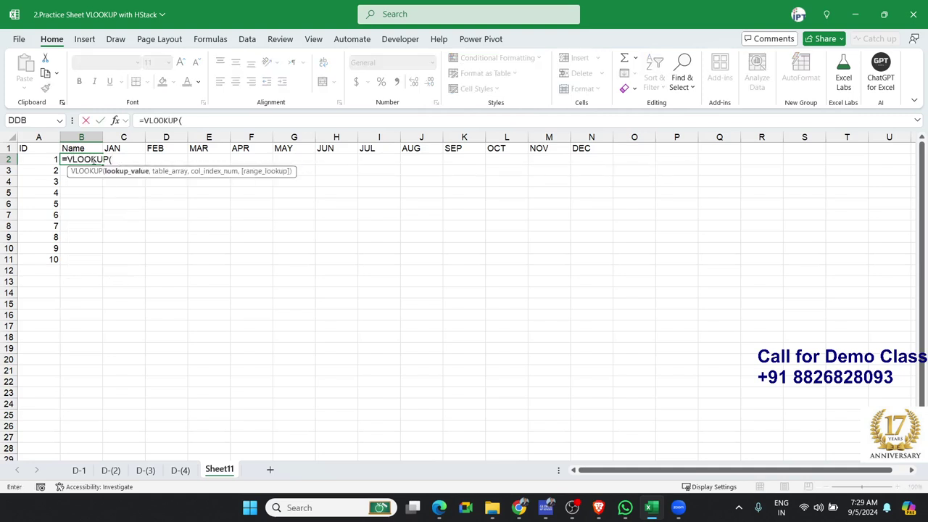
key(Left)
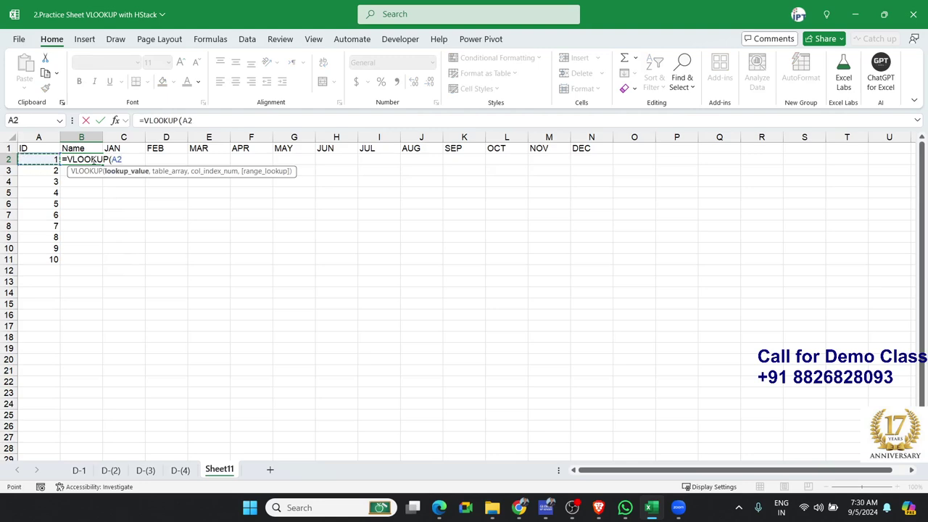
text(,hs)
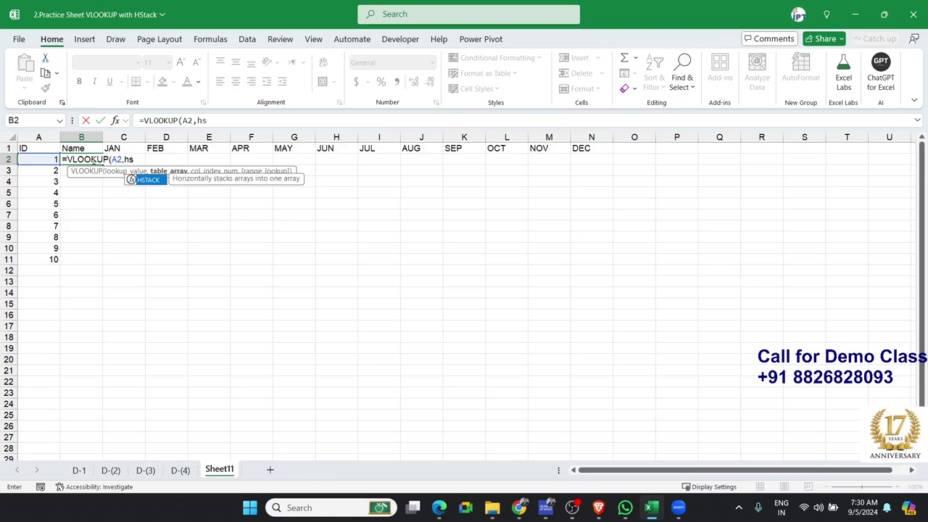
key(Tab)
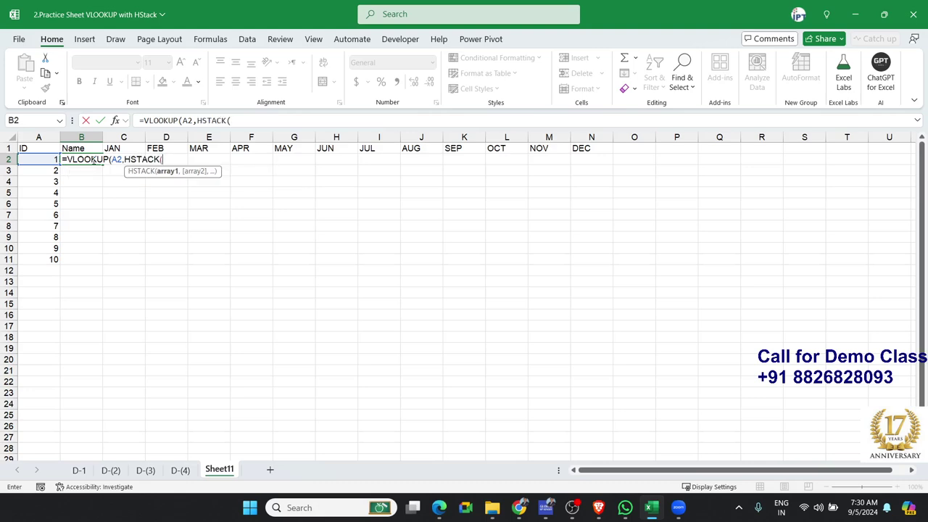
click(79, 469)
drag(53, 151, 211, 370)
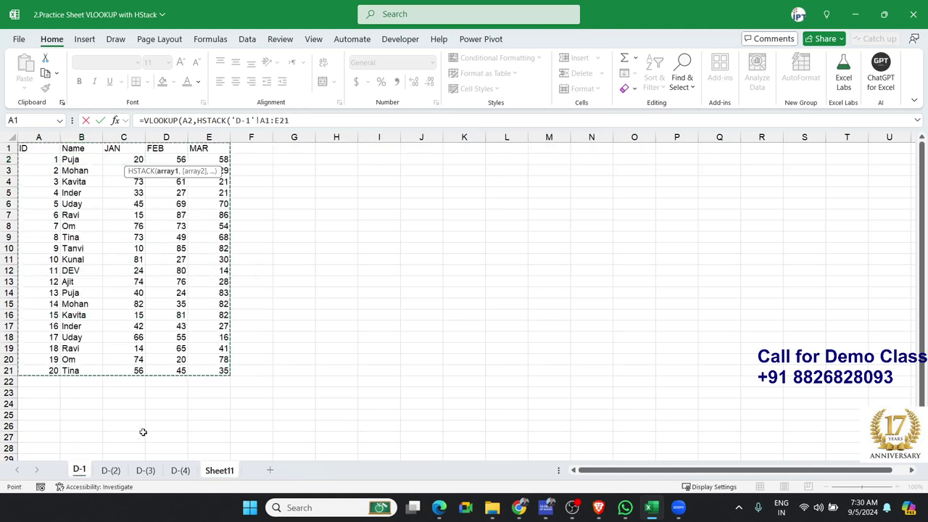
shift+click(182, 470)
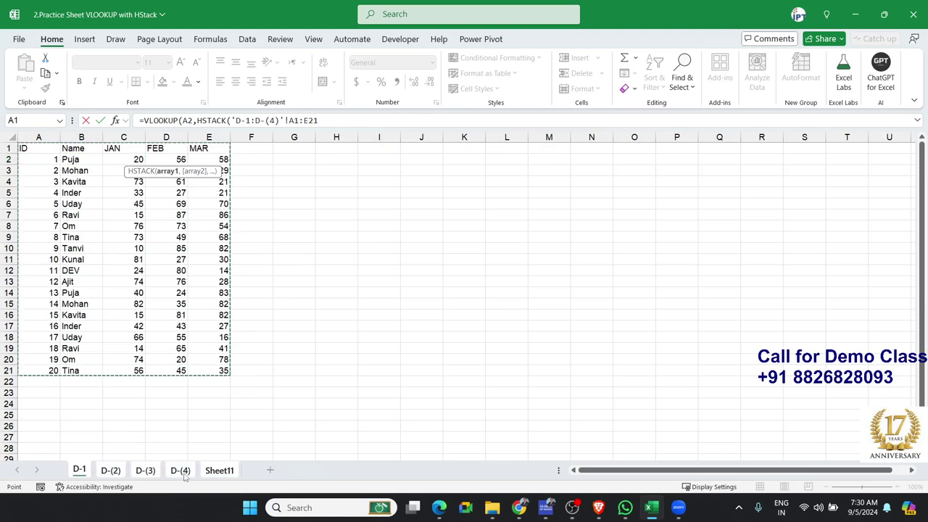
click(379, 118)
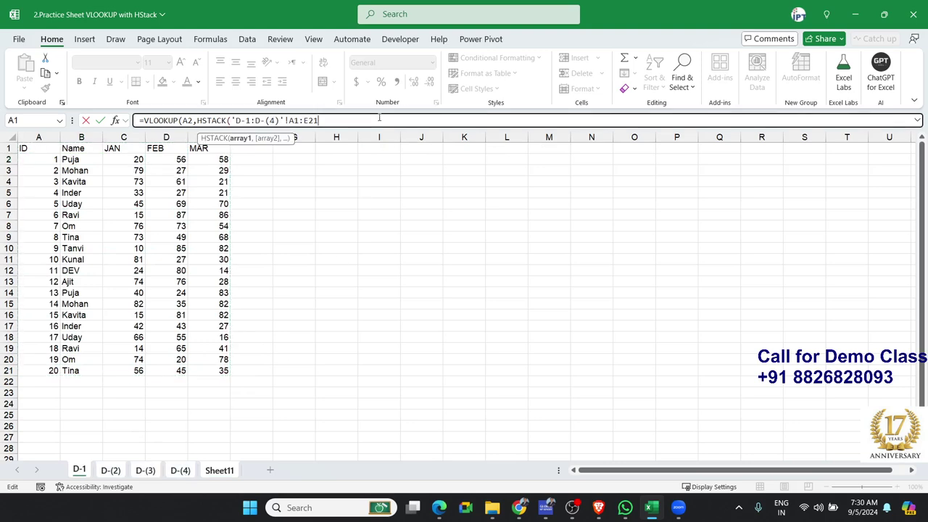
text())
text(,)
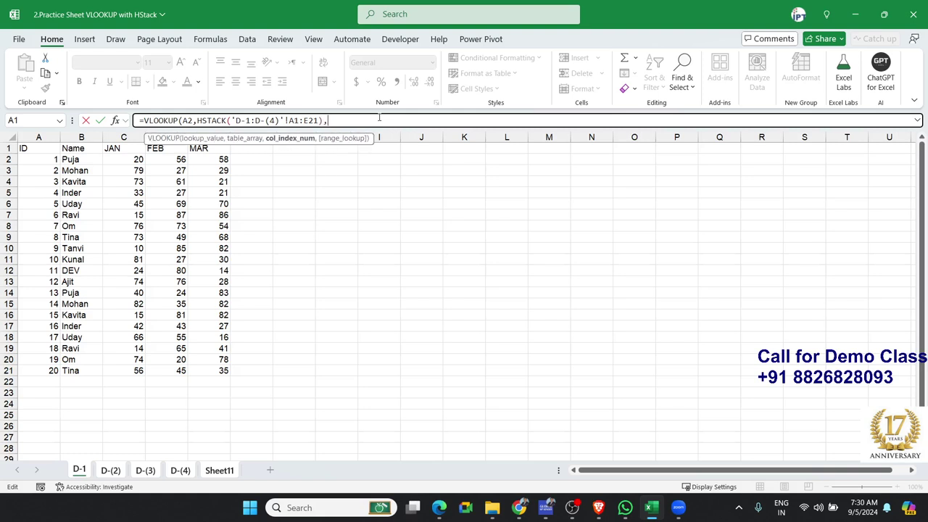
text(2,)
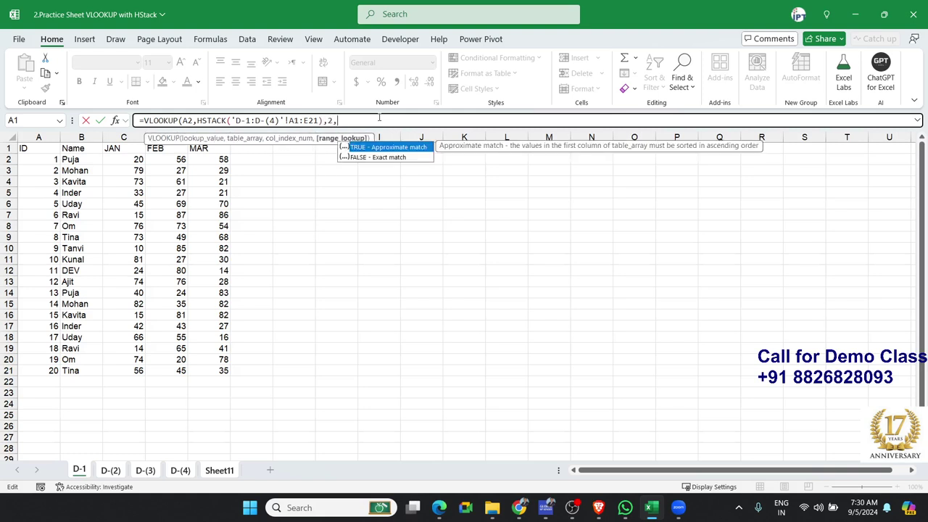
text(0))
key(Return)
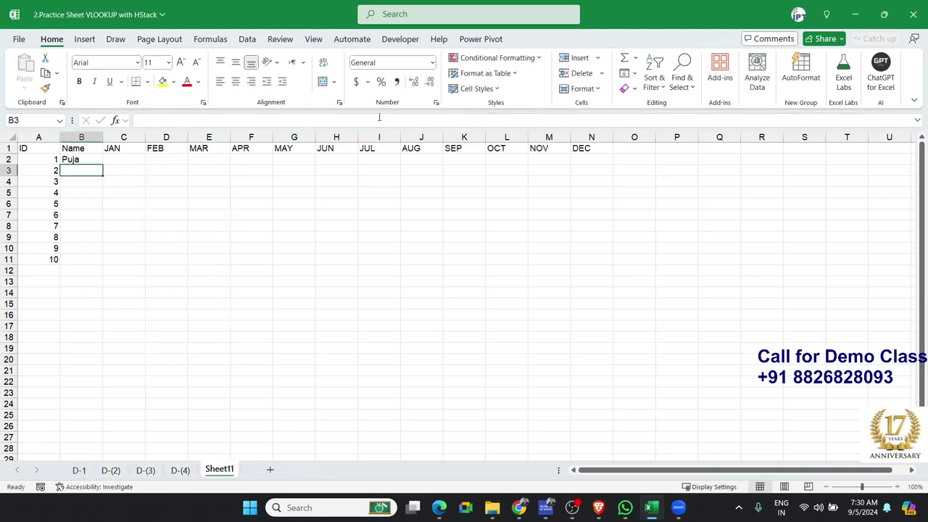
key(Up)
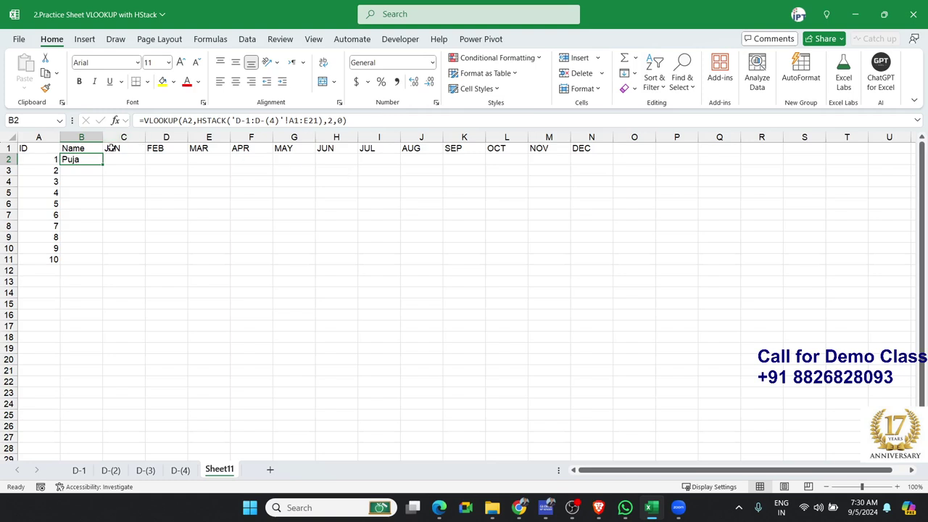
drag(111, 148, 208, 148)
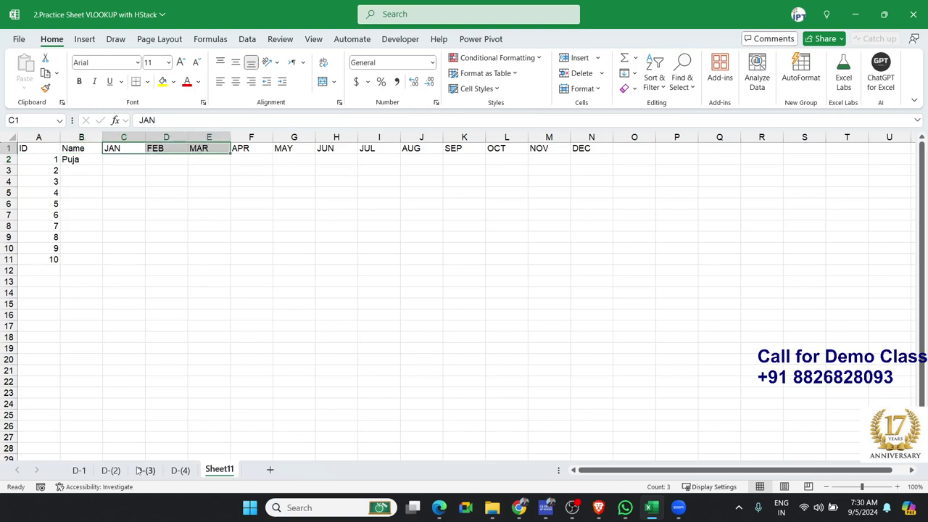
click(110, 470)
click(145, 471)
click(177, 470)
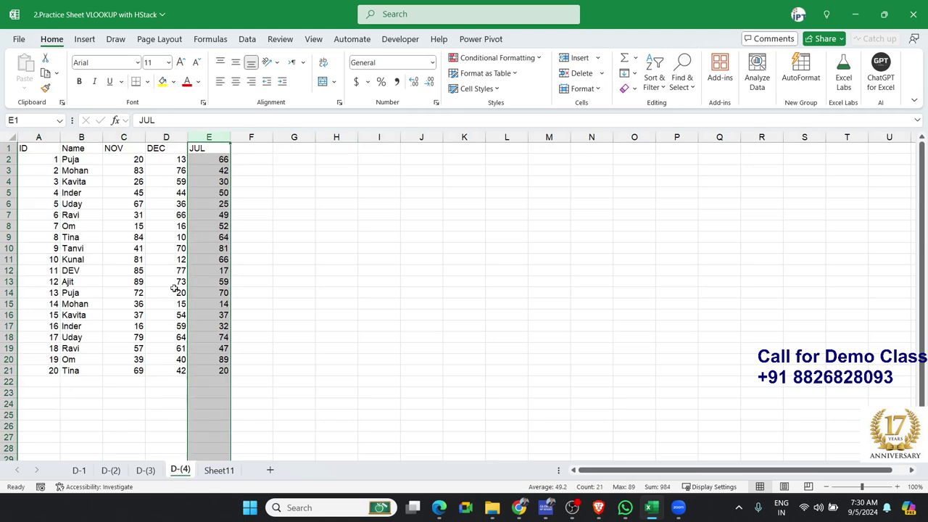
click(128, 150)
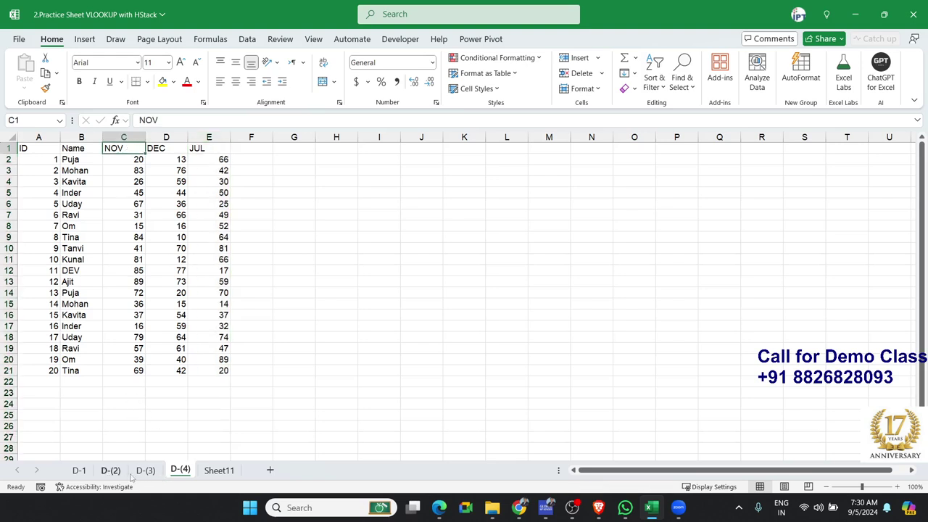
click(216, 470)
click(76, 163)
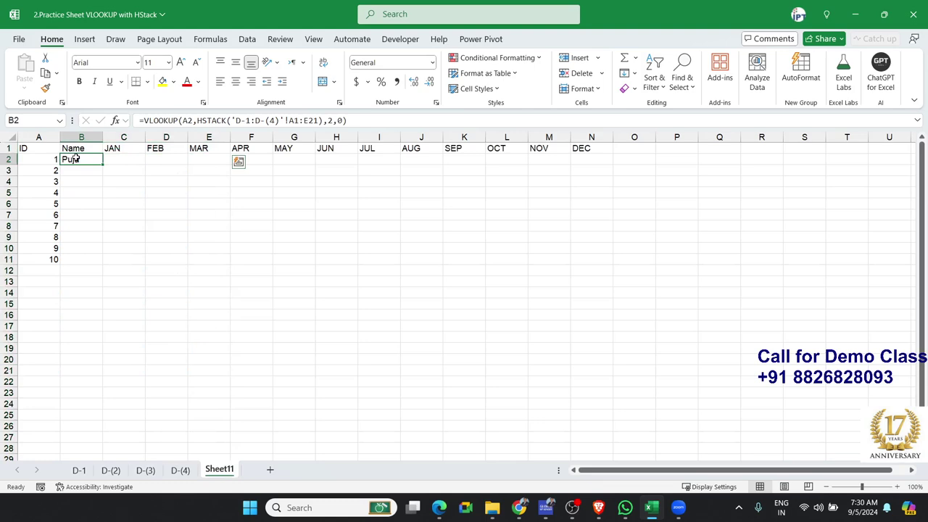
drag(195, 120, 347, 120)
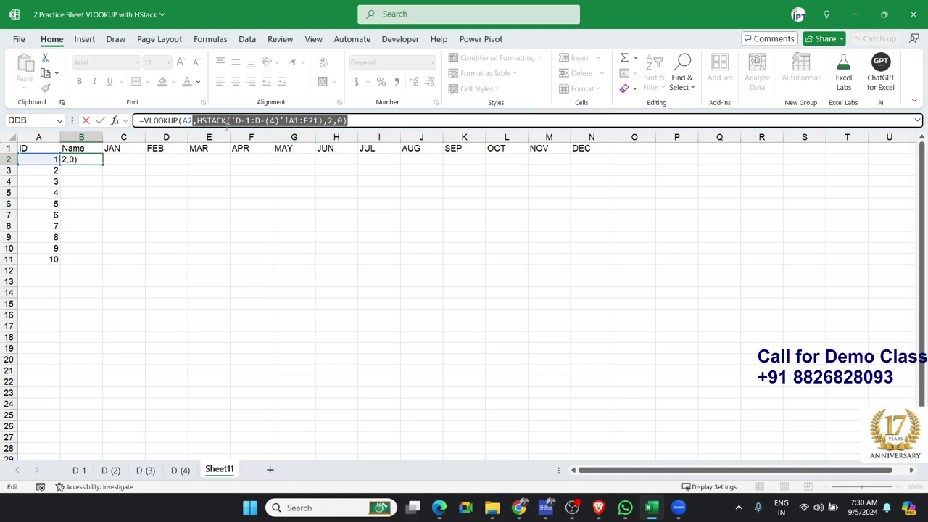
click(194, 120)
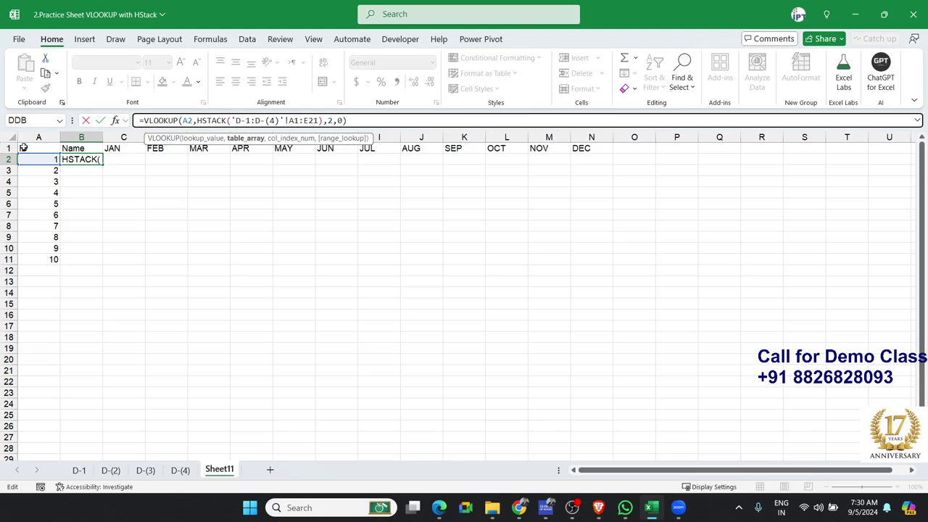
key(Escape)
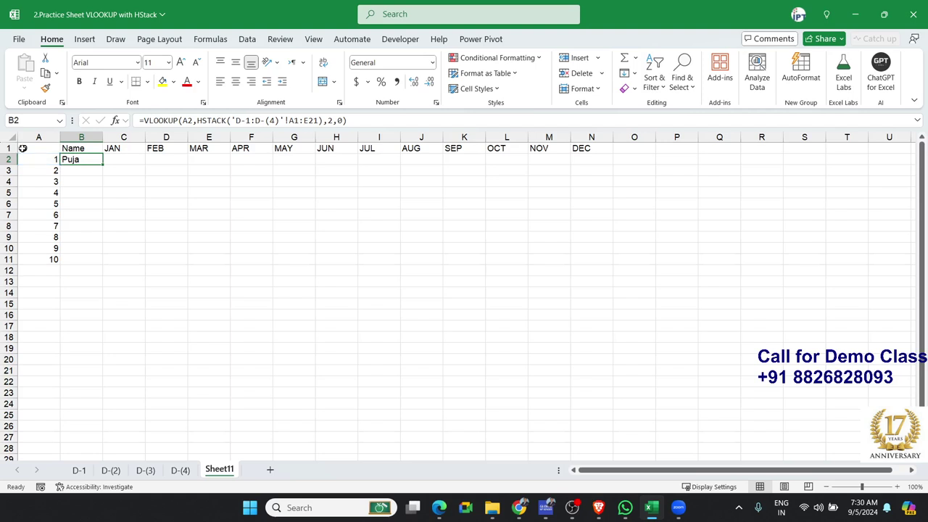
click(146, 120)
key(Escape)
key(F2)
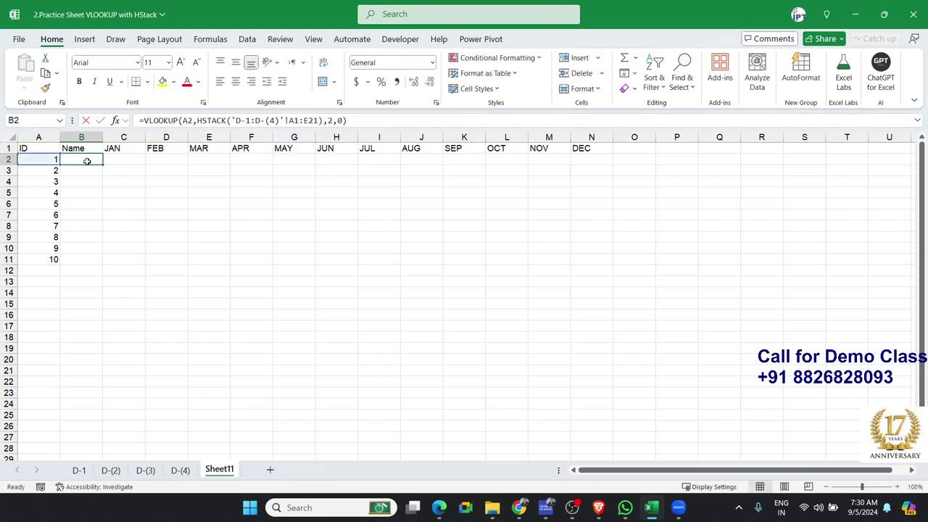
Replace the HSTACK expression inside the VLOOKUP with the name dt
mouse_move(195, 120)
mouse_down()
mouse_move(350, 122)
mouse_move(324, 122)
mouse_up()
key(ctrl+c)
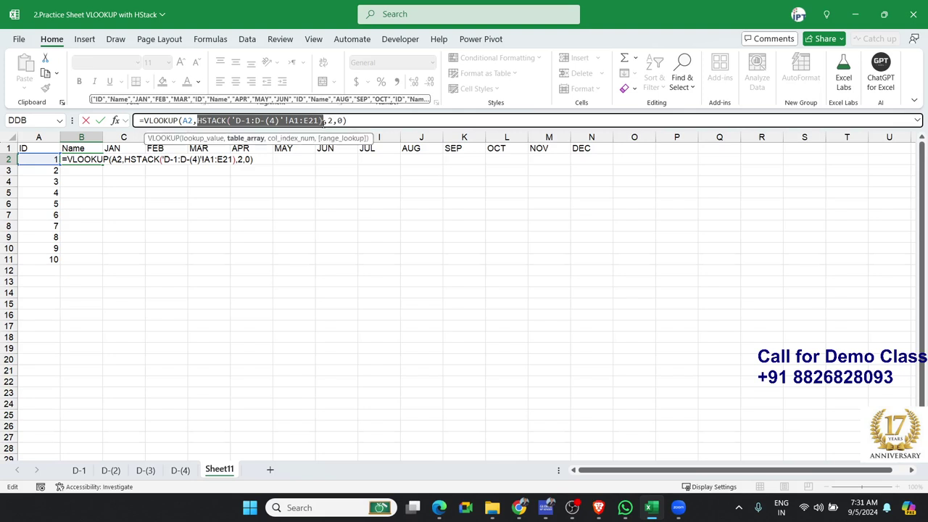
key(Delete)
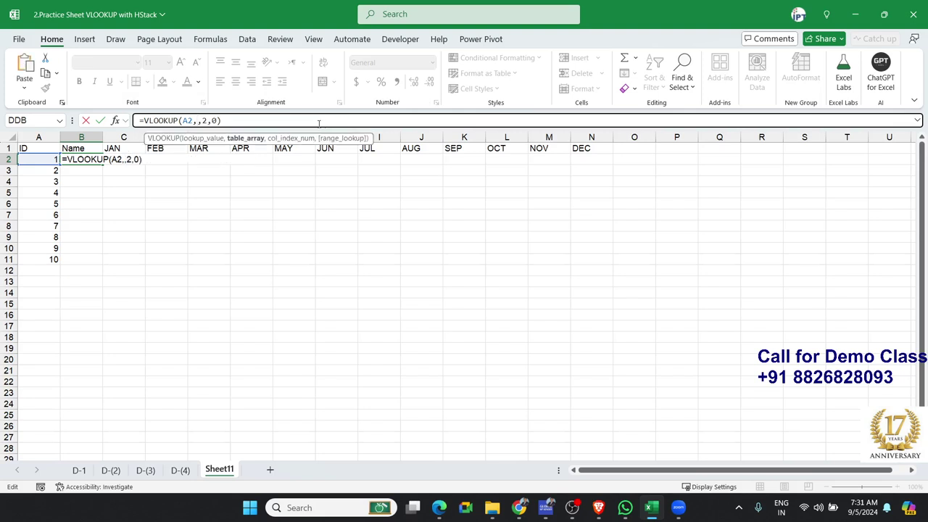
text(dt)
Wrap the formula in LET, defining dt as the pasted HSTACK('D-1:D-(4)'!A1:E21) range
click(145, 121)
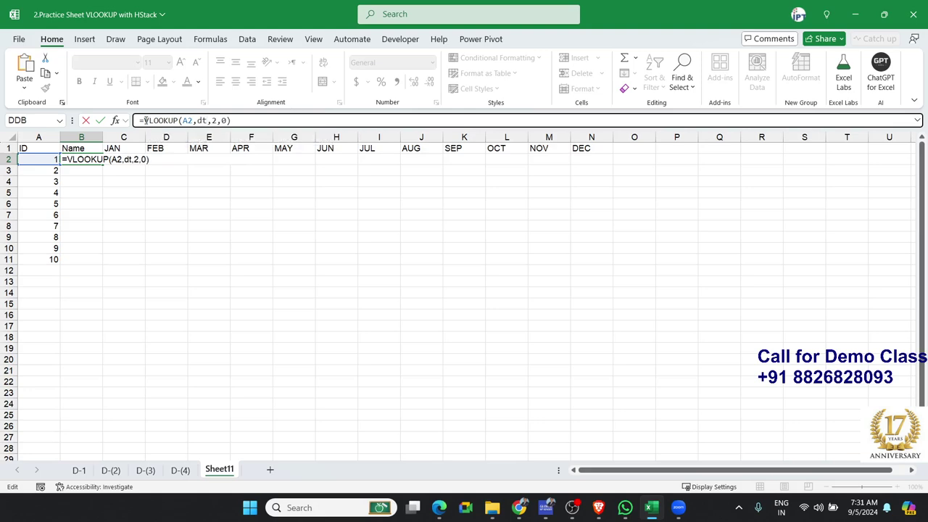
text(L)
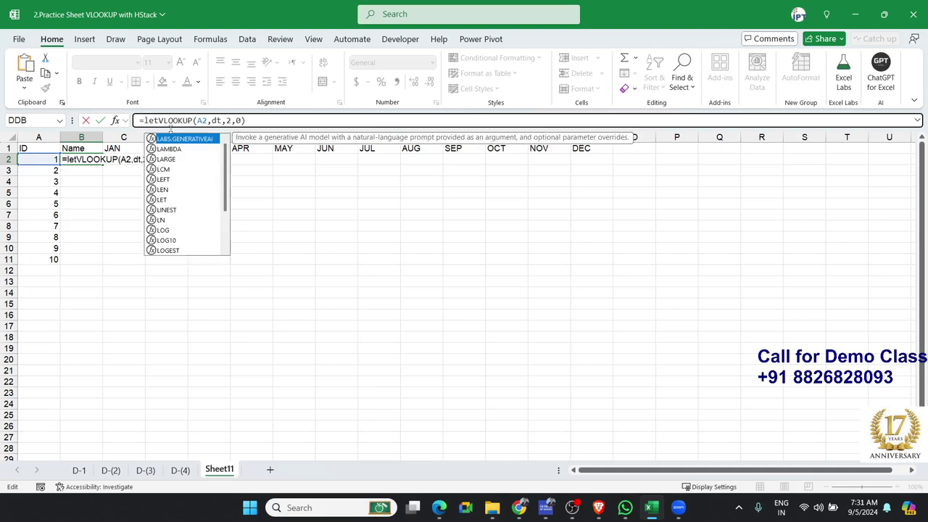
text(ET()
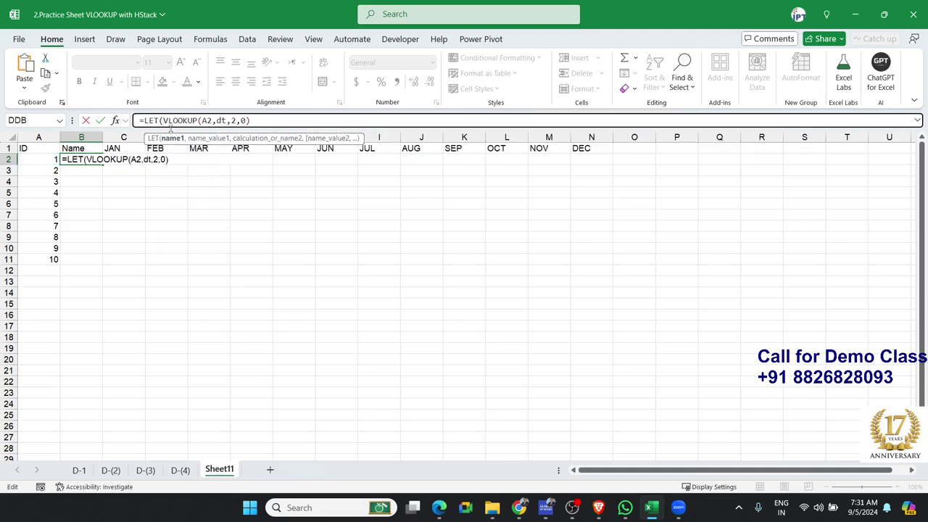
text(dt)
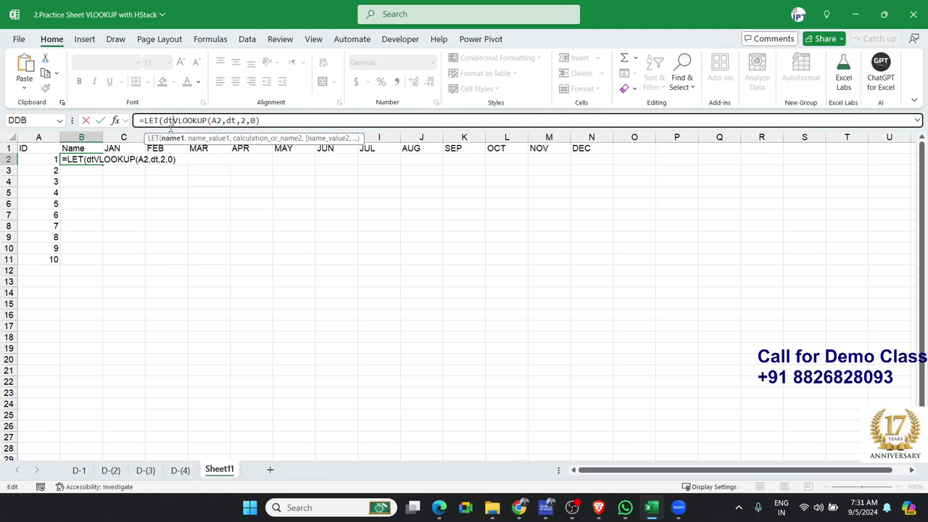
text(,)
key(ctrl+v)
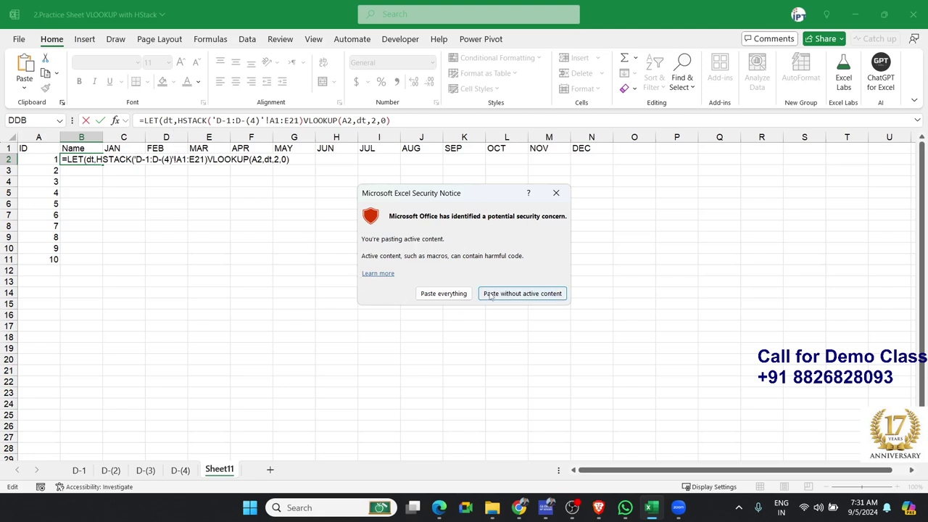
click(466, 300)
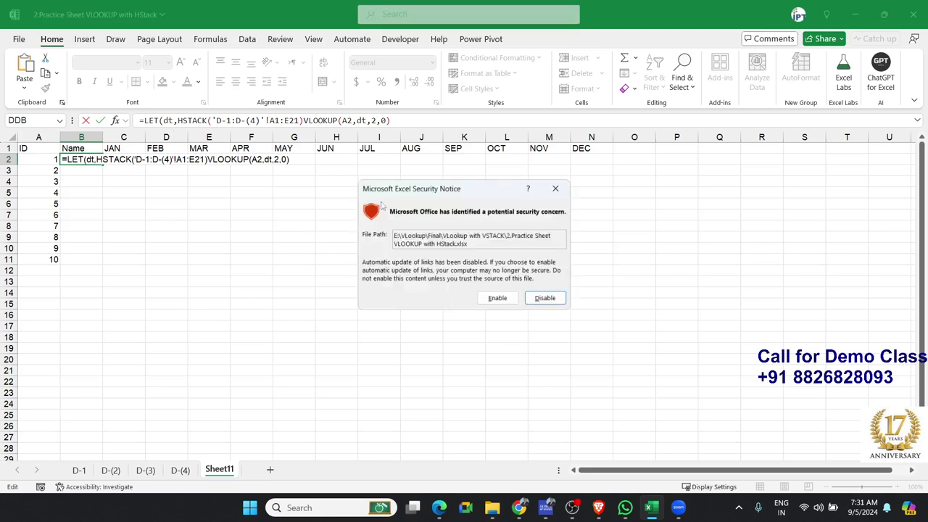
click(498, 298)
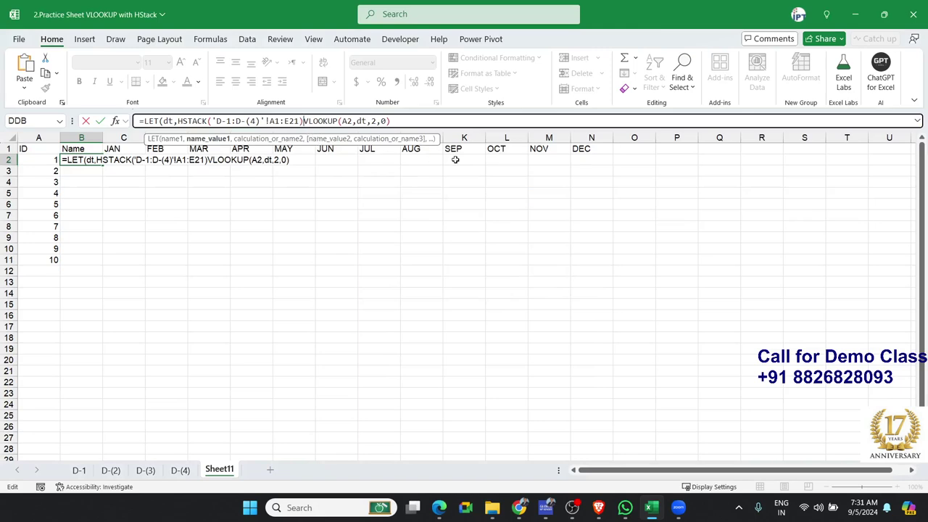
text(,)
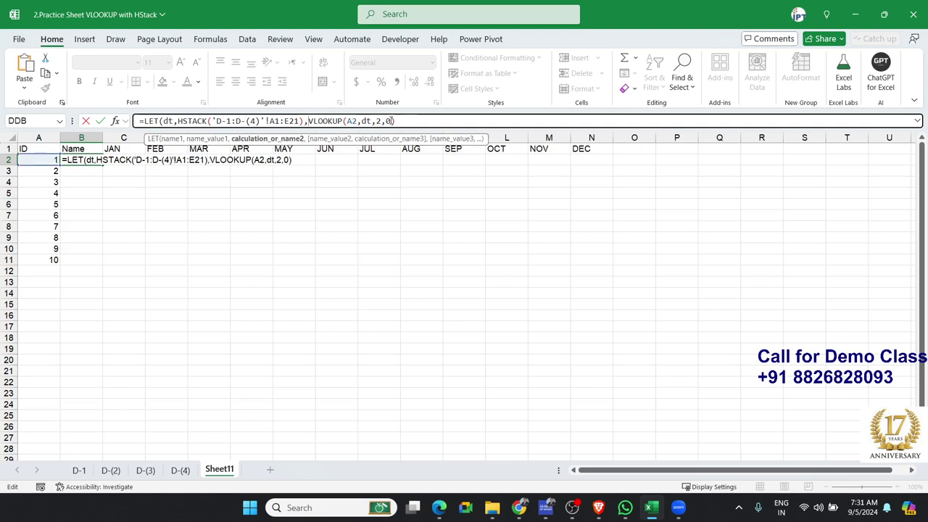
Replace VLOOKUP's column index 2 with a MATCH on the B1 header
key(BackSpace)
key(BackSpace)
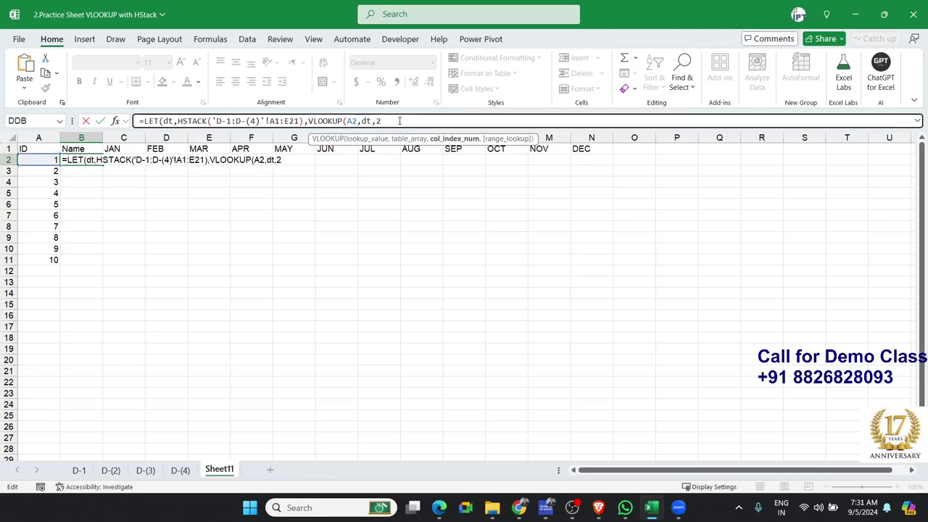
key(BackSpace)
text(m)
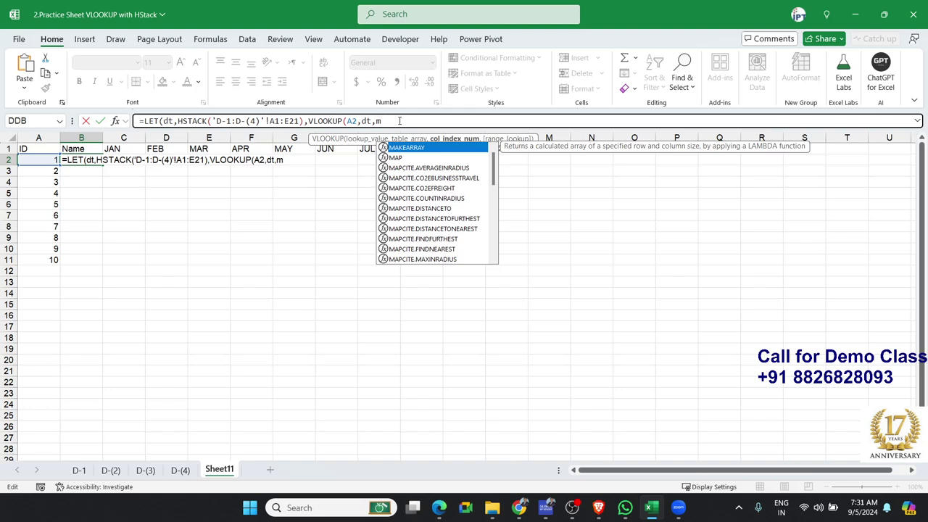
text(t)
key(BackSpace)
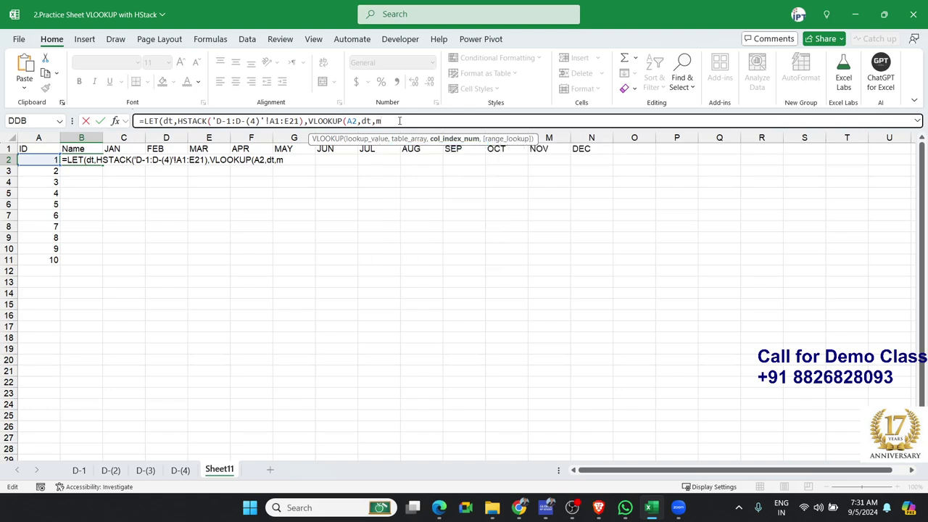
text(atc)
key(Tab)
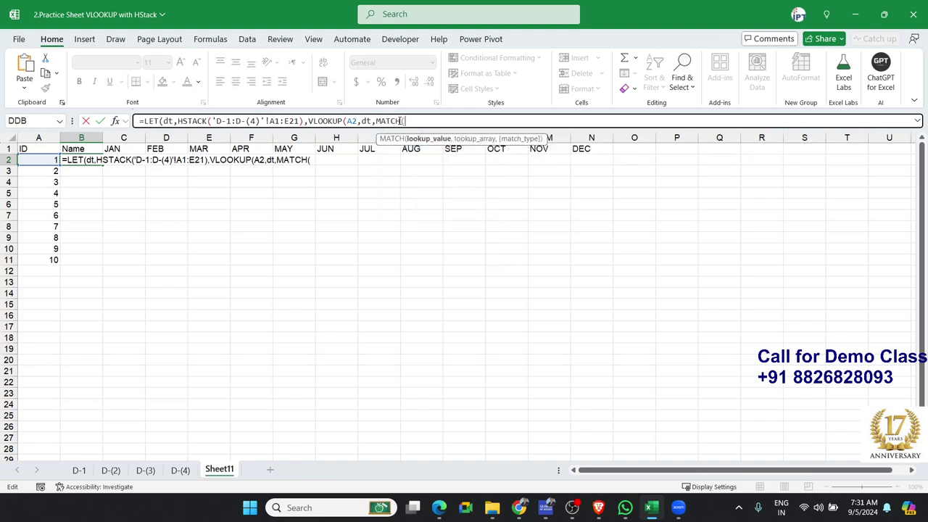
click(87, 149)
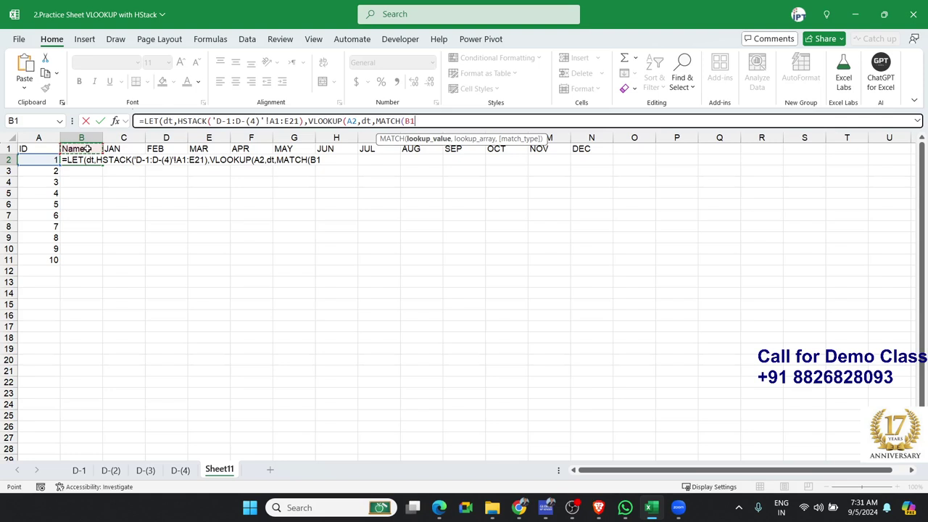
Complete the MATCH with CHOOSEROWS(dt,1) and exact matching, and enter the B2 formula
text(,)
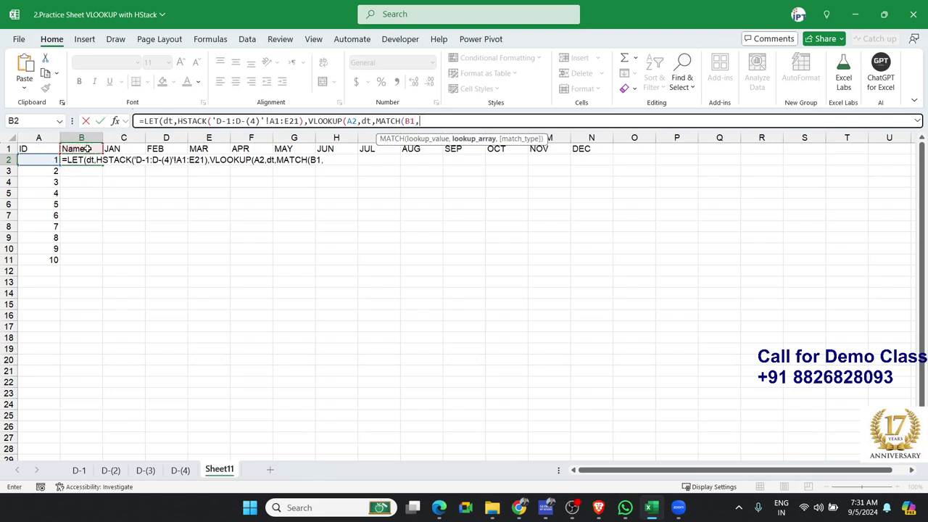
text(choo)
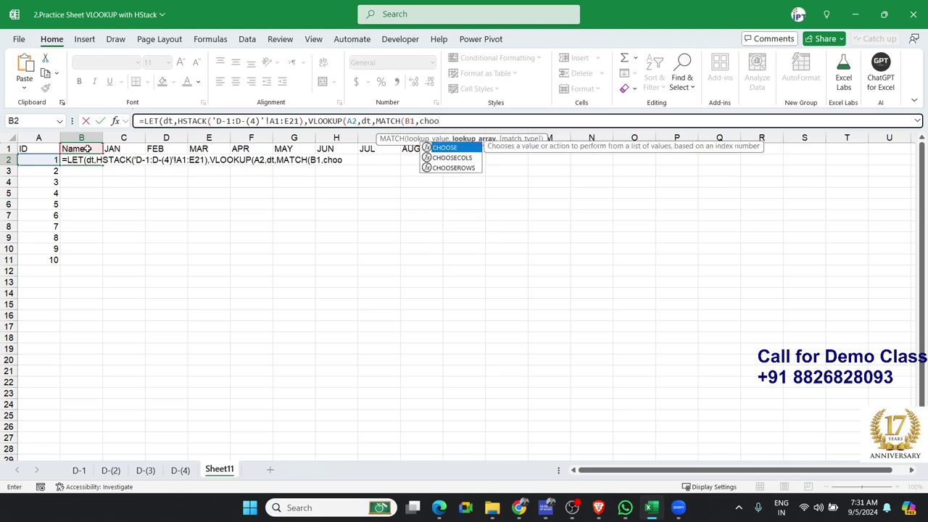
key(Down)
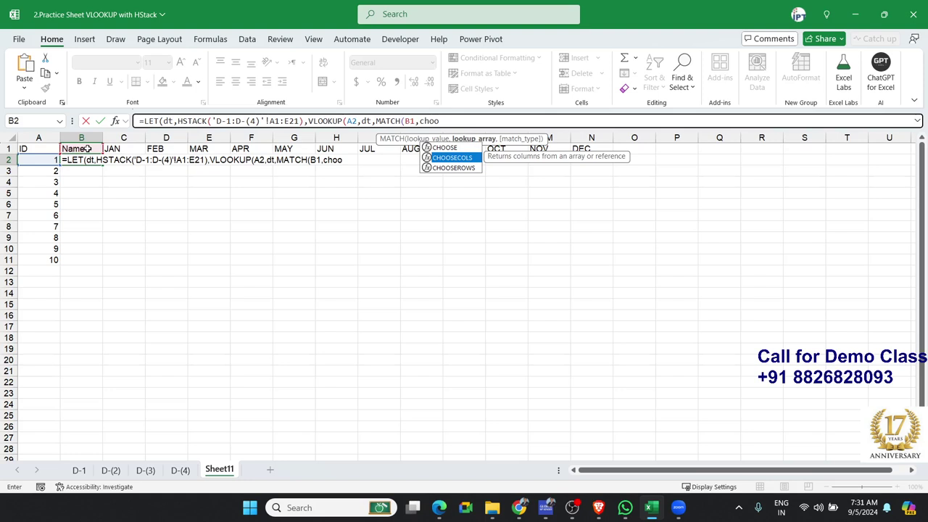
key(Down)
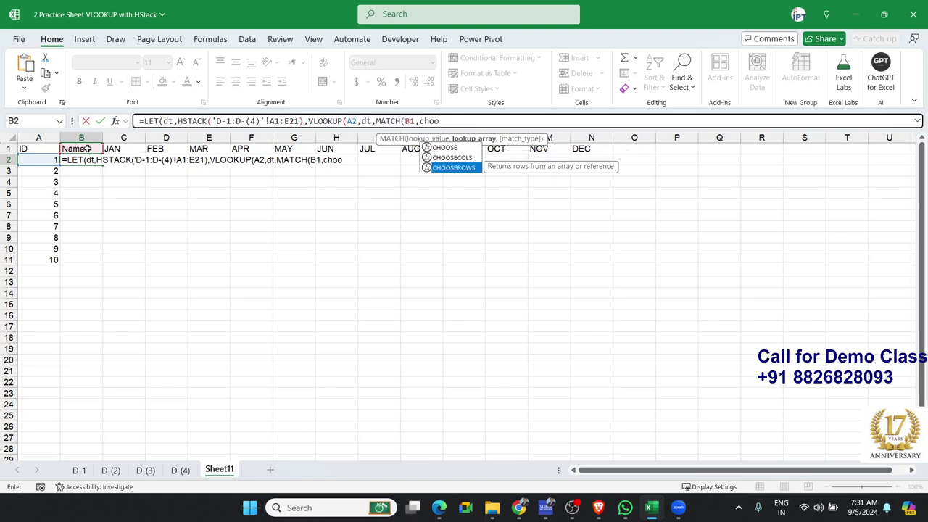
key(Tab)
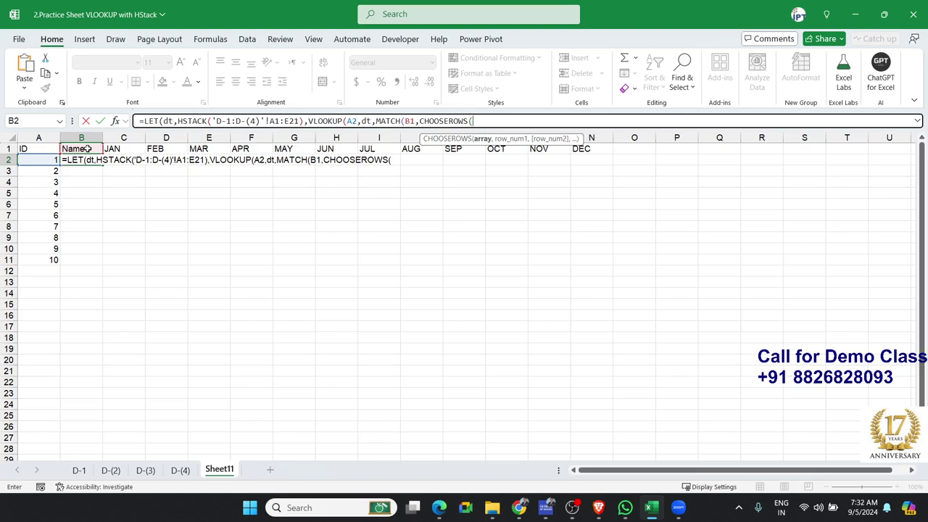
text(dt)
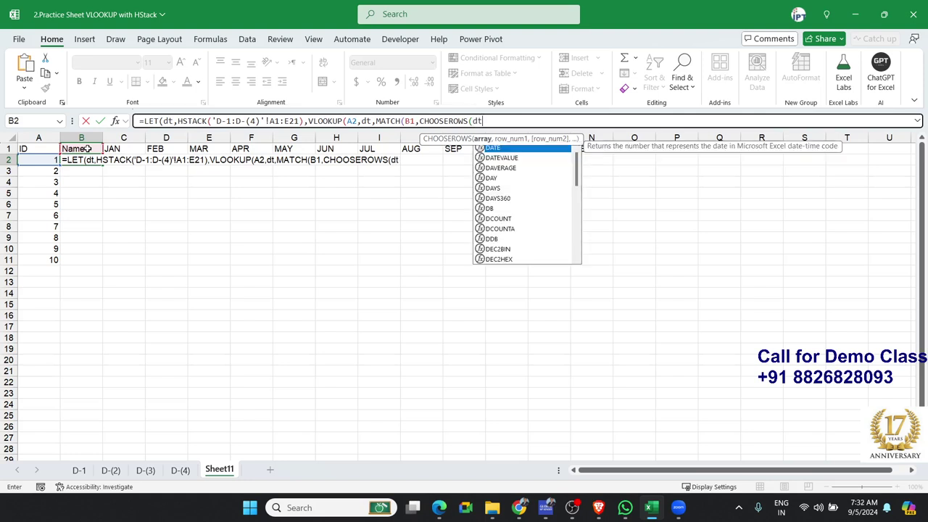
text(,1)
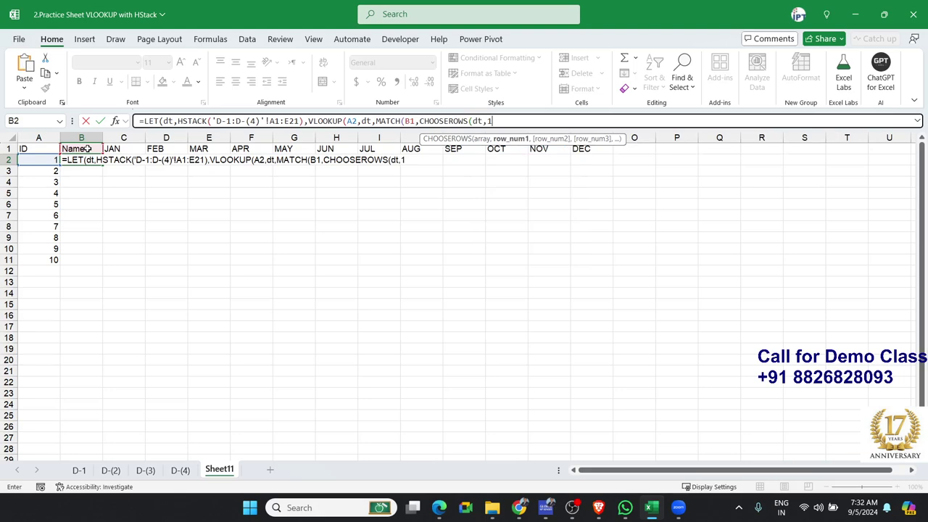
text())
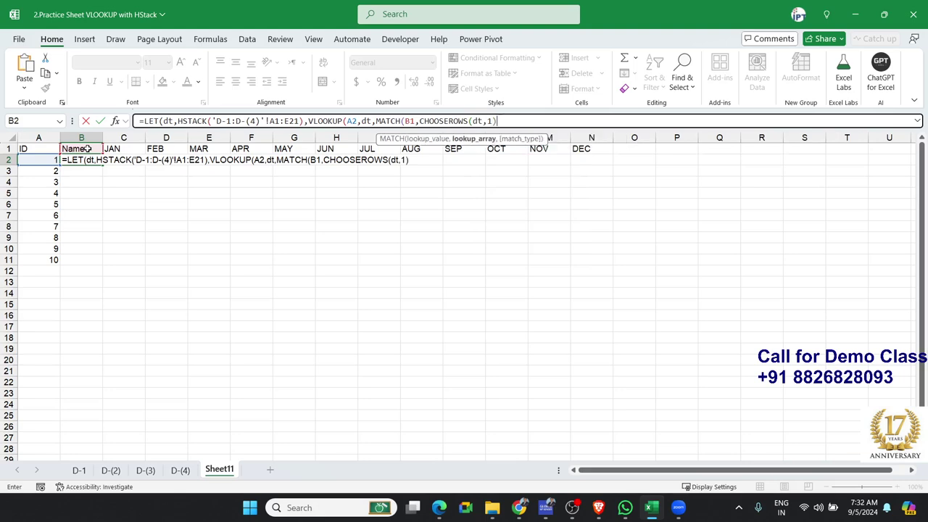
text(,0)
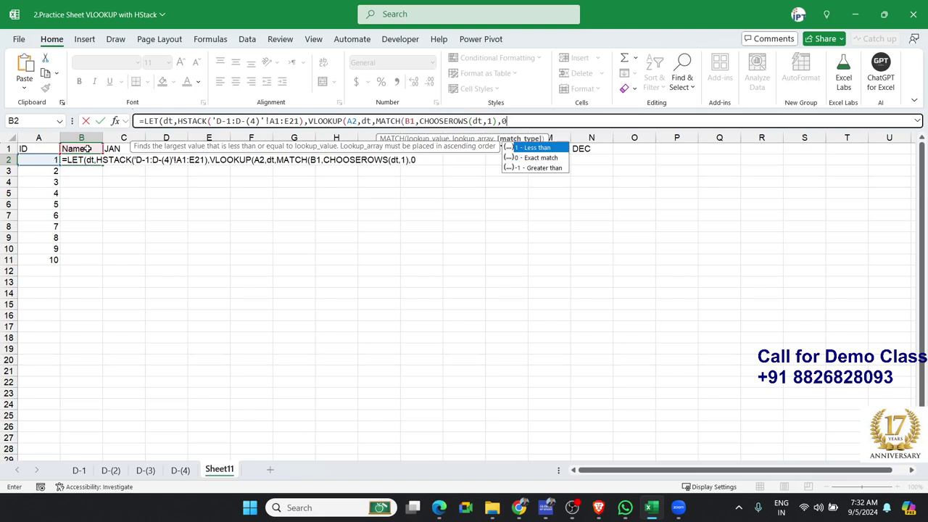
text(),)
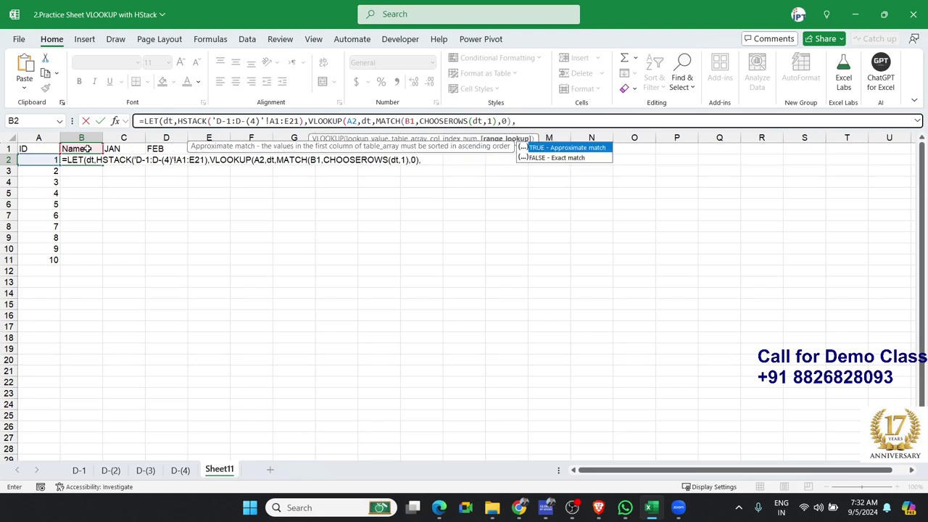
text(0))
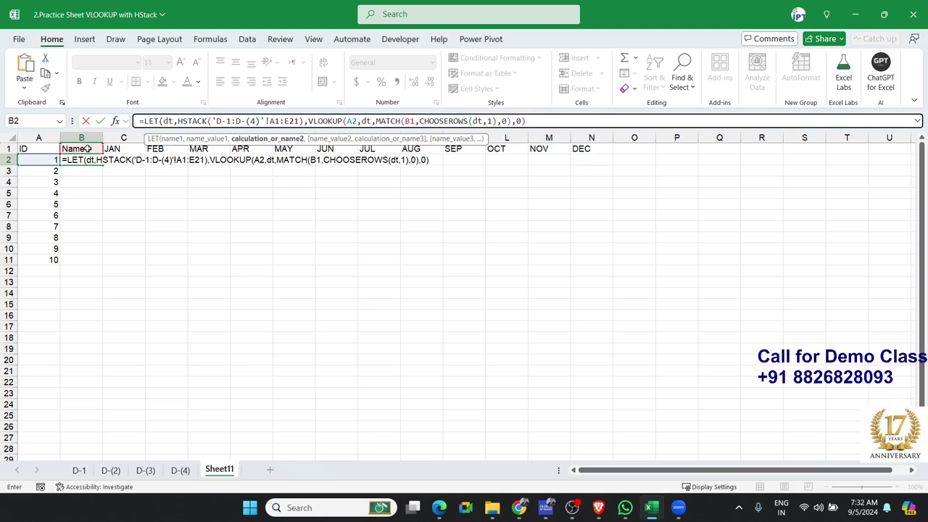
key(Return)
key(Return)
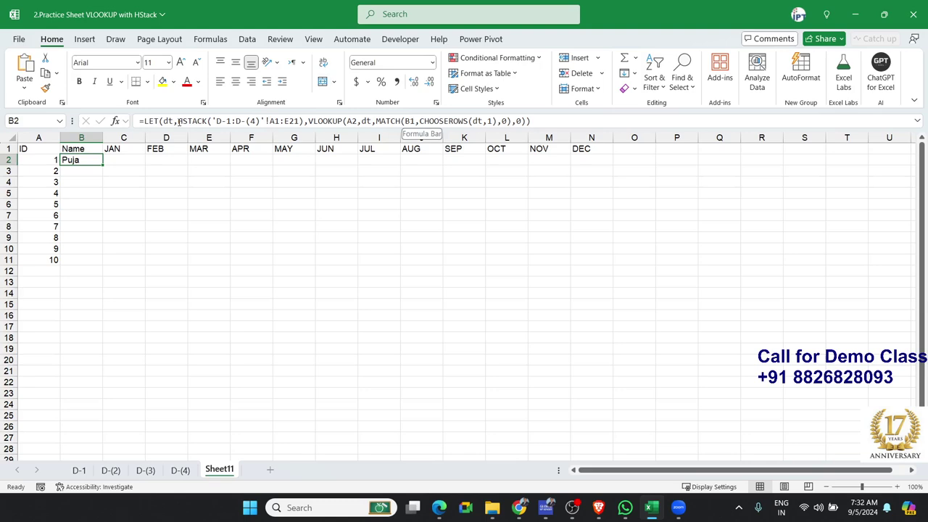
Enter a test formula in D15 returning row 1 of the stacked D-sheet range, accepting the correction
click(156, 326)
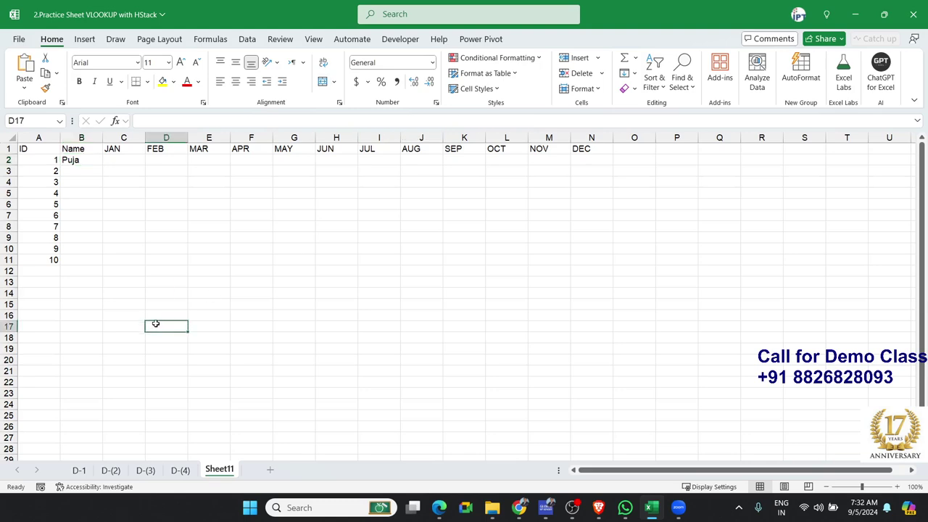
click(155, 299)
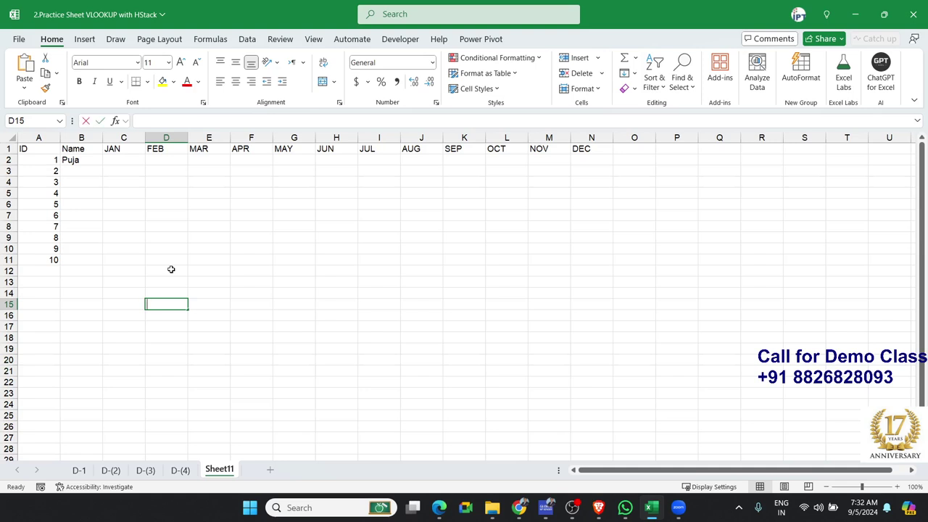
text(=choo)
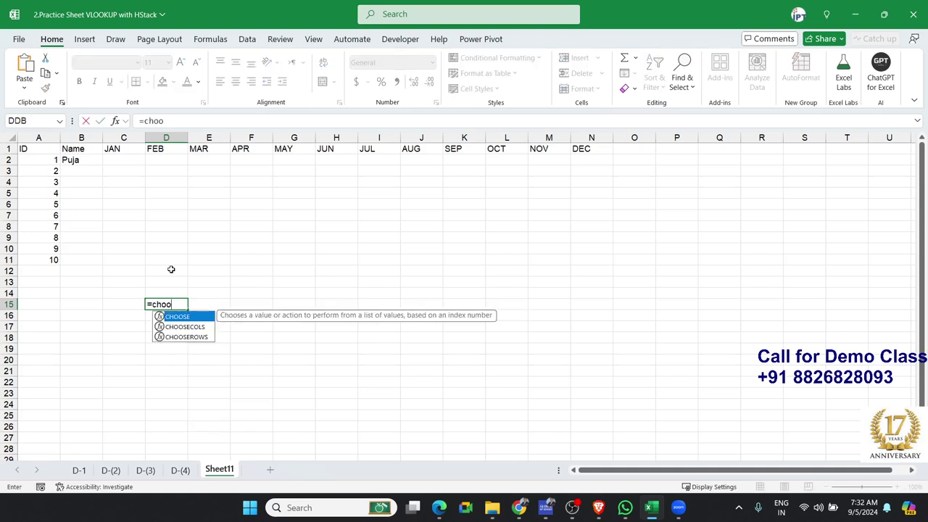
key(Down)
key(Down)
key(Tab)
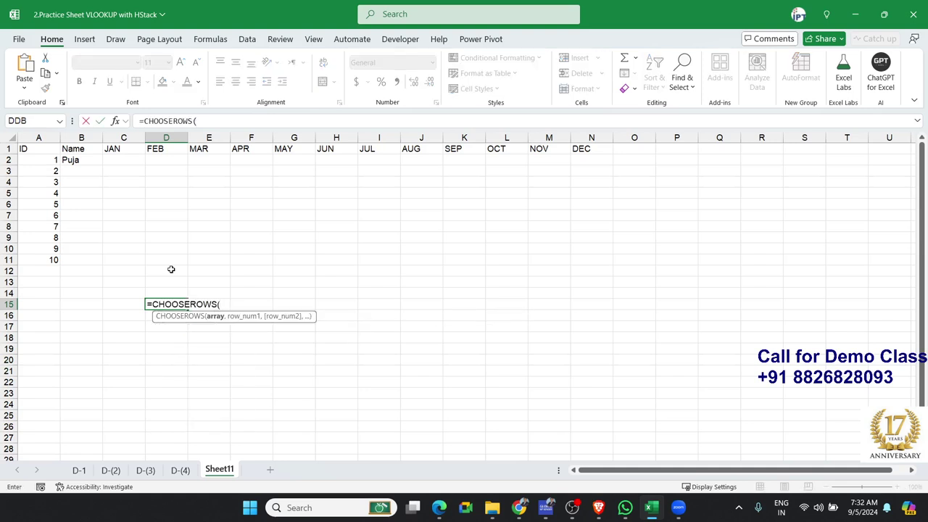
key(ctrl+v)
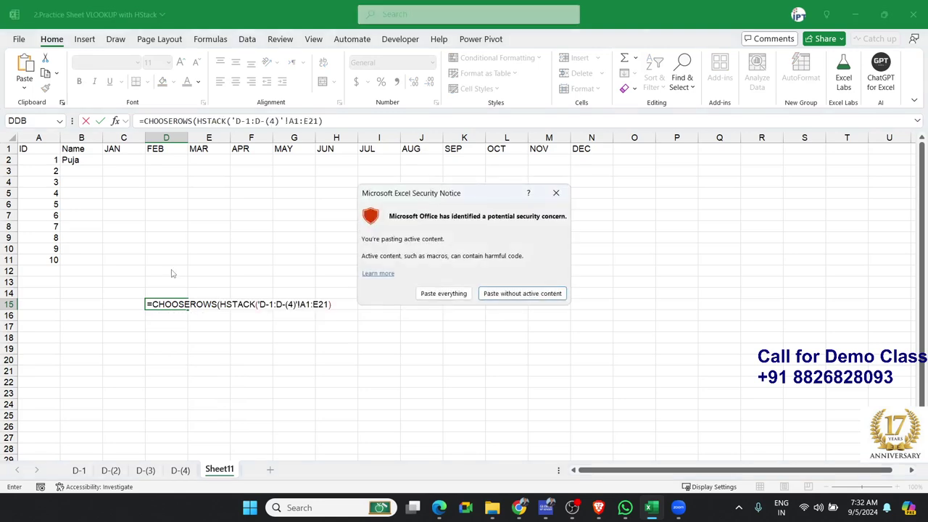
click(514, 293)
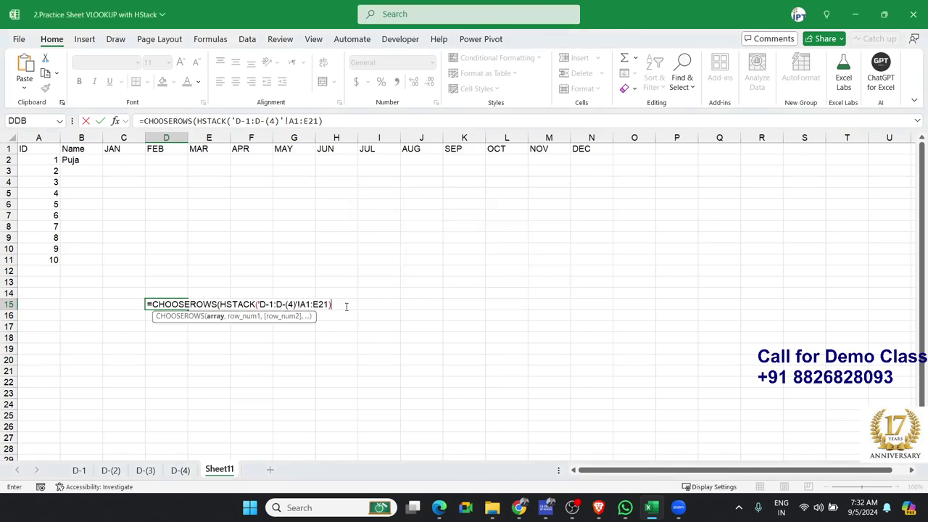
text(,1)
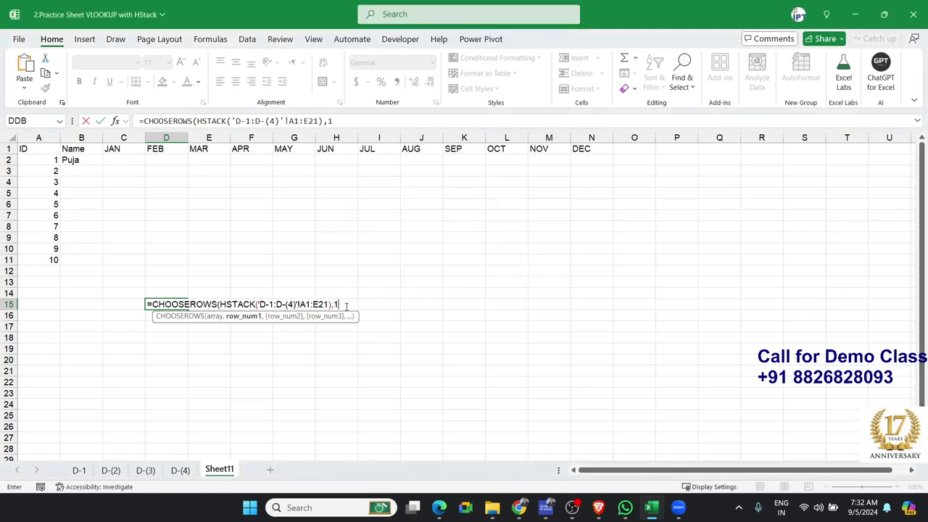
key(Return)
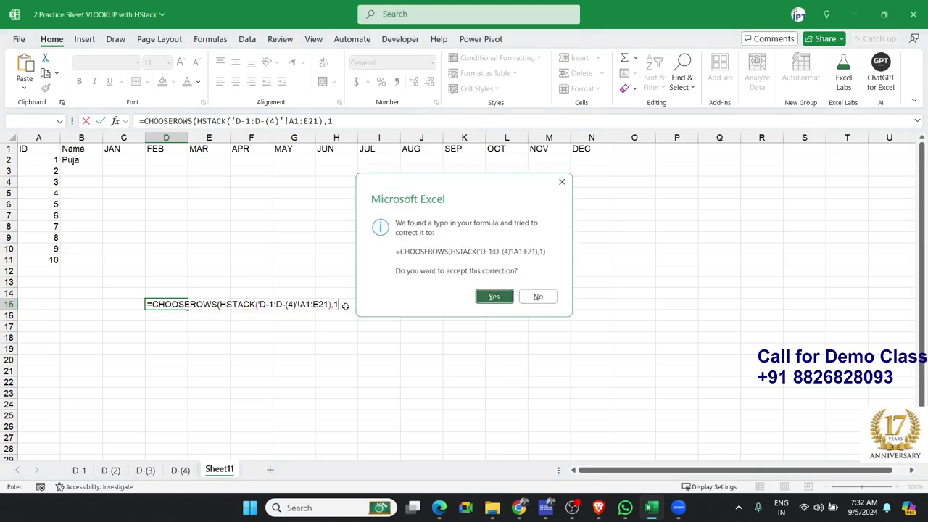
key(Return)
Select the spilled row-15 headers and compare D15's test formula with B2's lookup
key(Up)
key(shift+Right)
key(shift+Right)
key(shift+Right)
key(shift+Right)
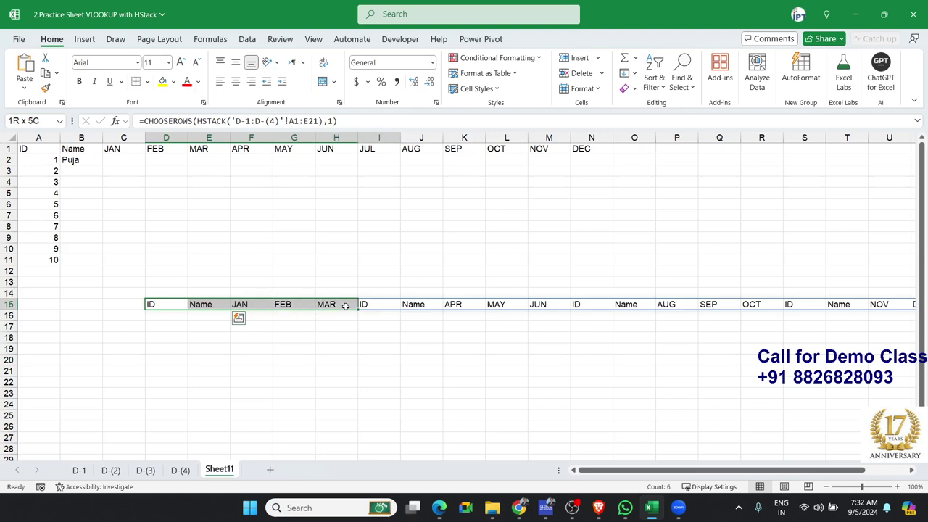
key(shift+Right)
key(shift+Right)
key(shift+Right)
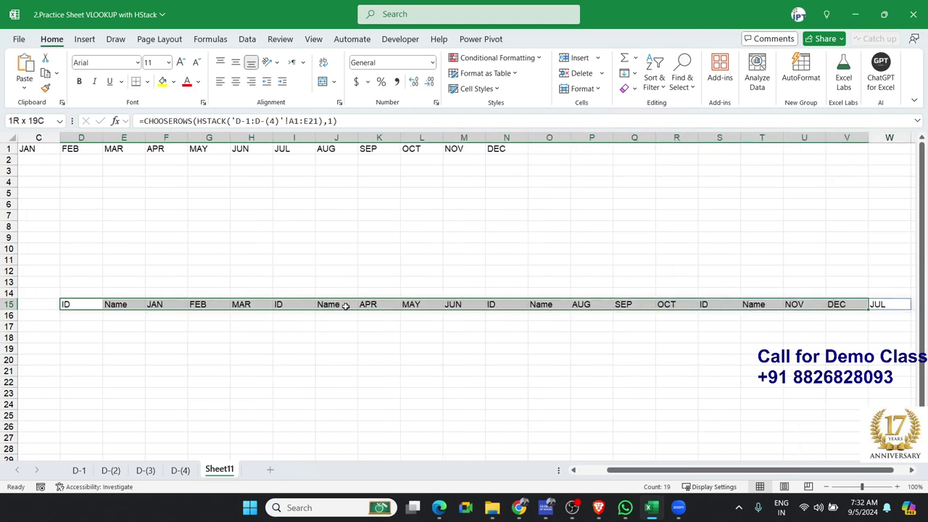
key(shift+Left)
key(shift+Left)
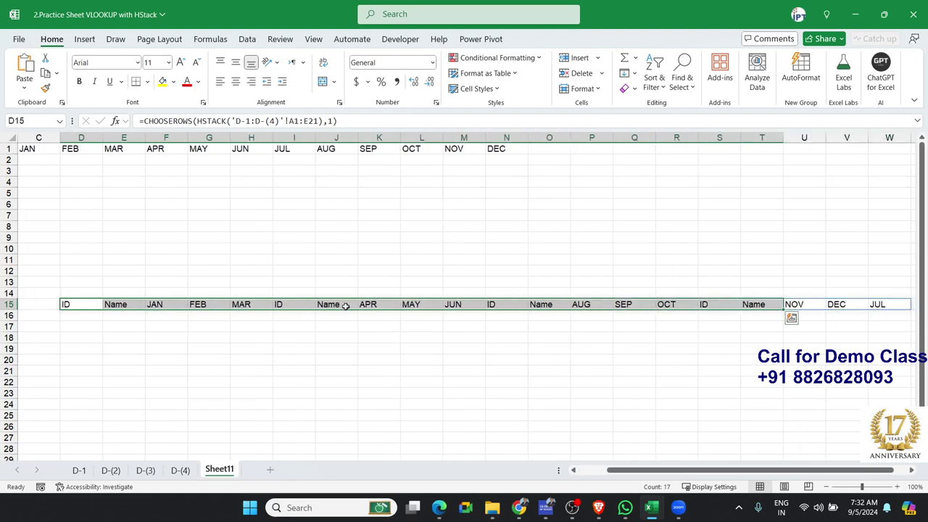
key(Home)
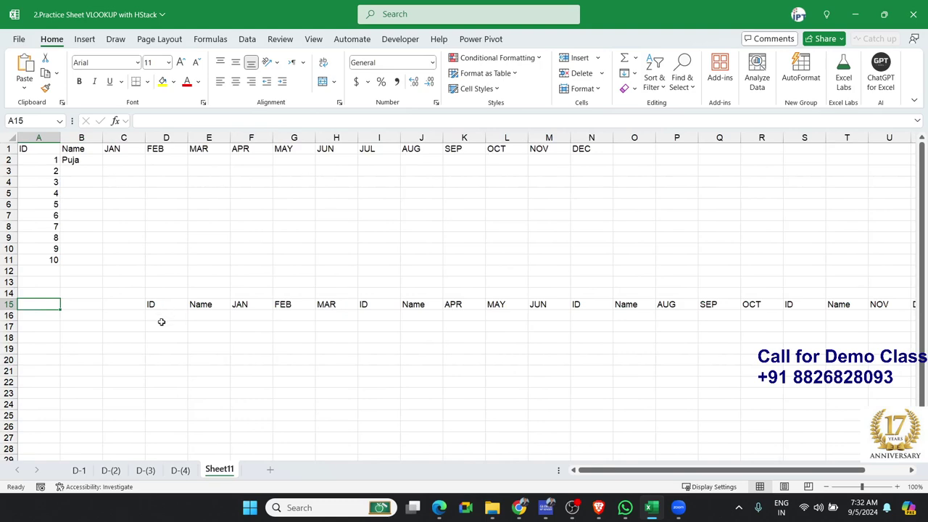
click(150, 303)
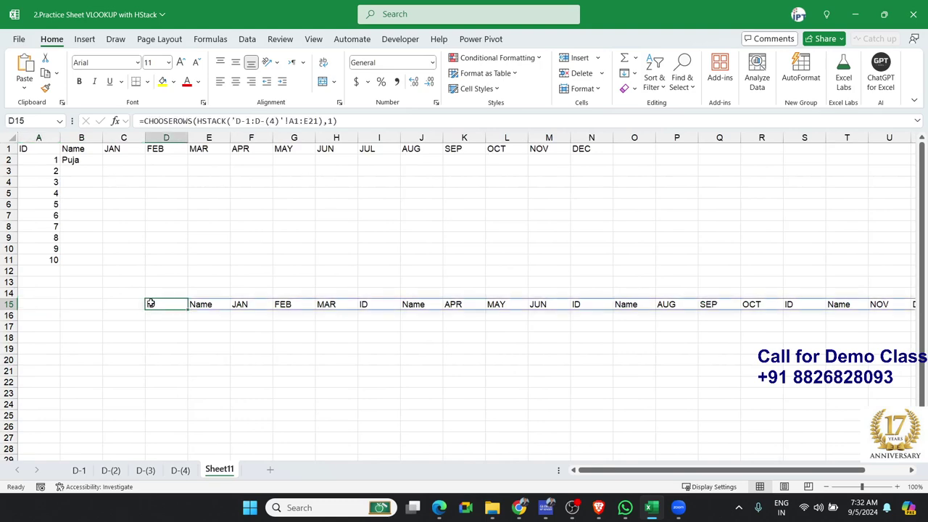
click(85, 160)
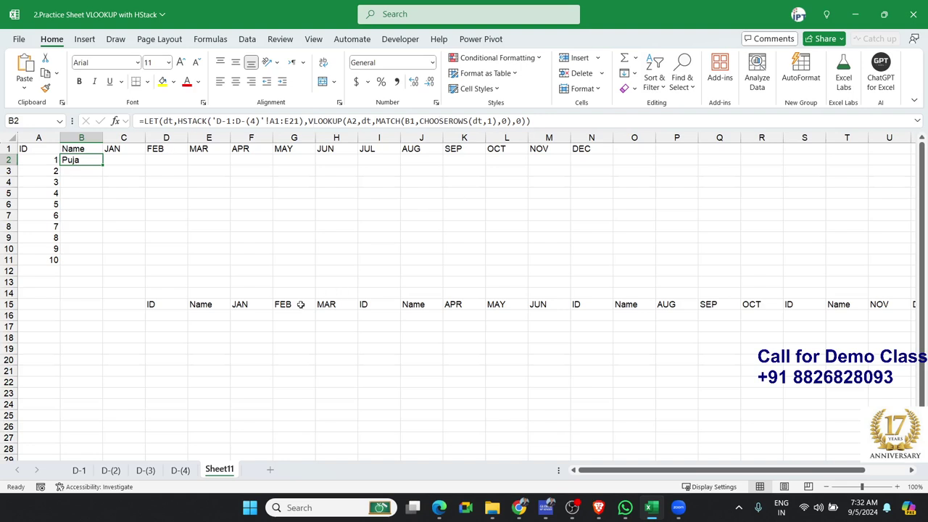
Check the spilled header cells across row 15, including the Name header in E15
click(204, 305)
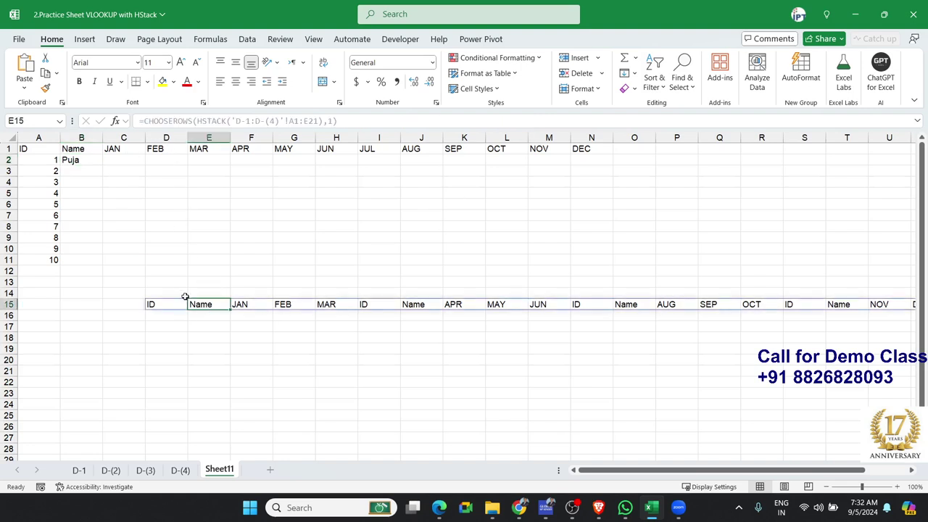
click(168, 302)
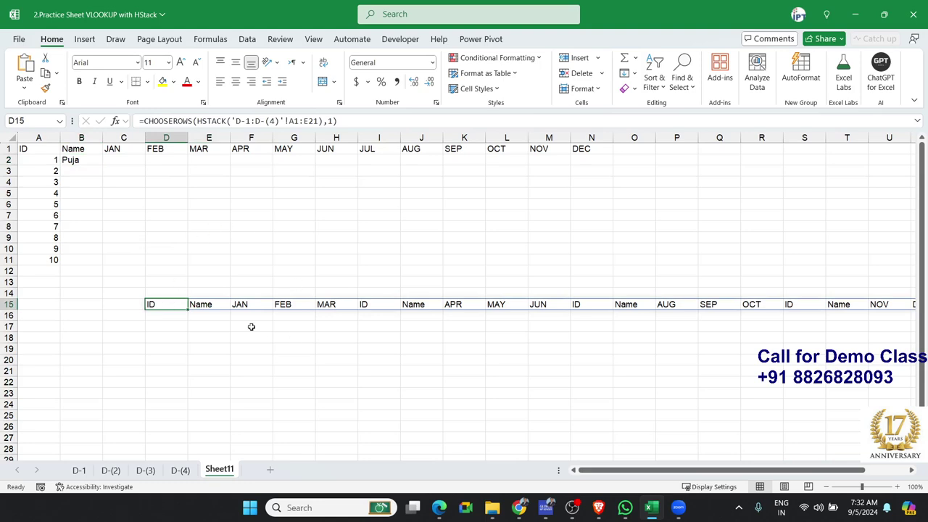
click(242, 304)
click(295, 303)
click(371, 306)
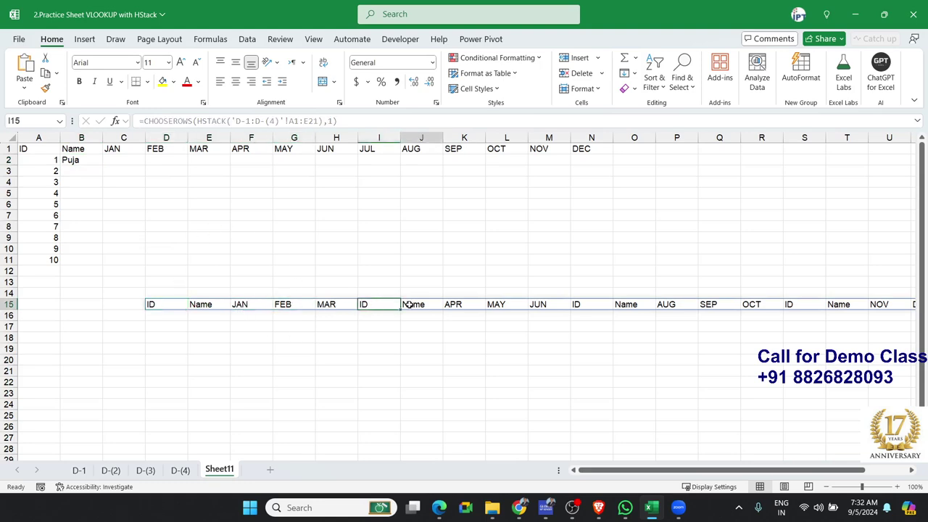
click(405, 305)
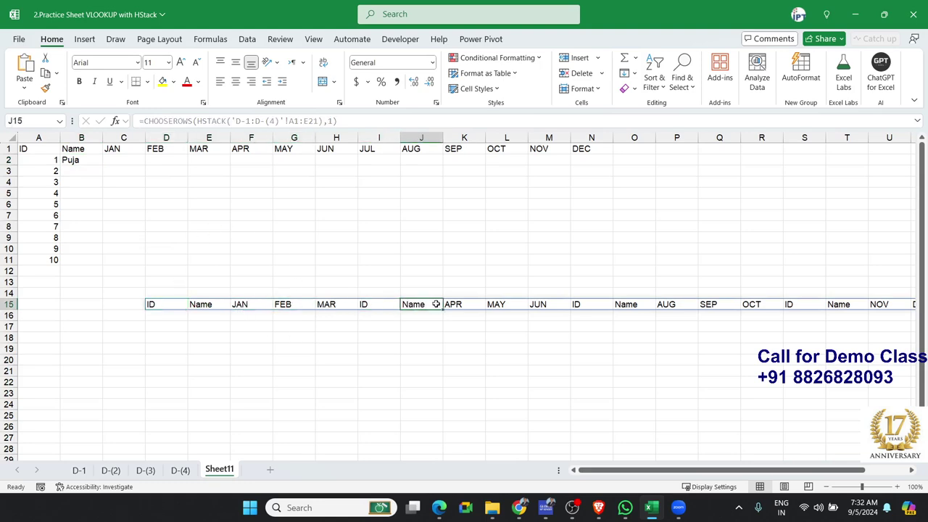
click(218, 306)
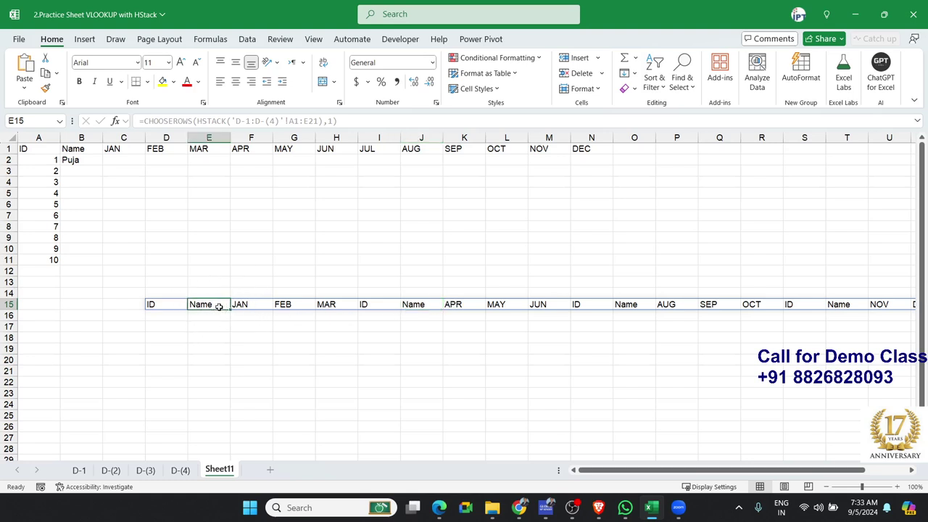
Delete the D15 test formula and return to B2's lookup formula
click(166, 305)
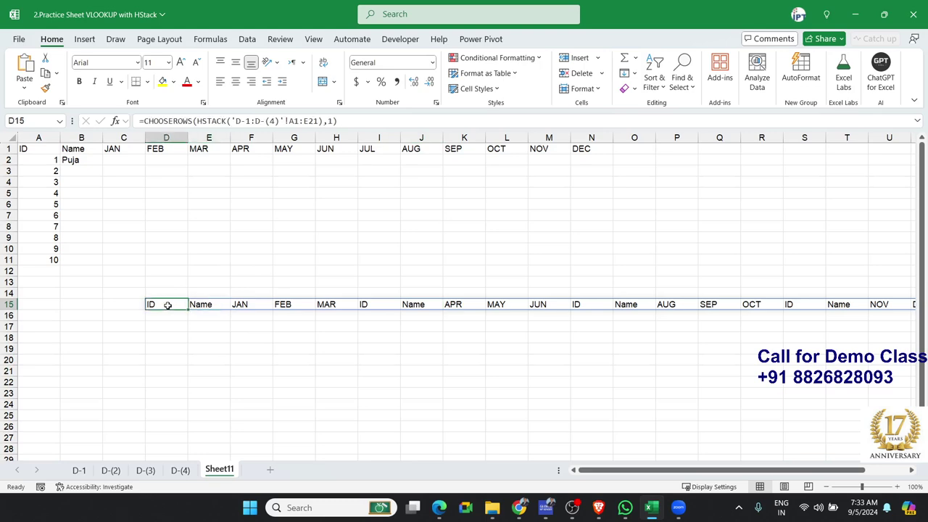
key(Delete)
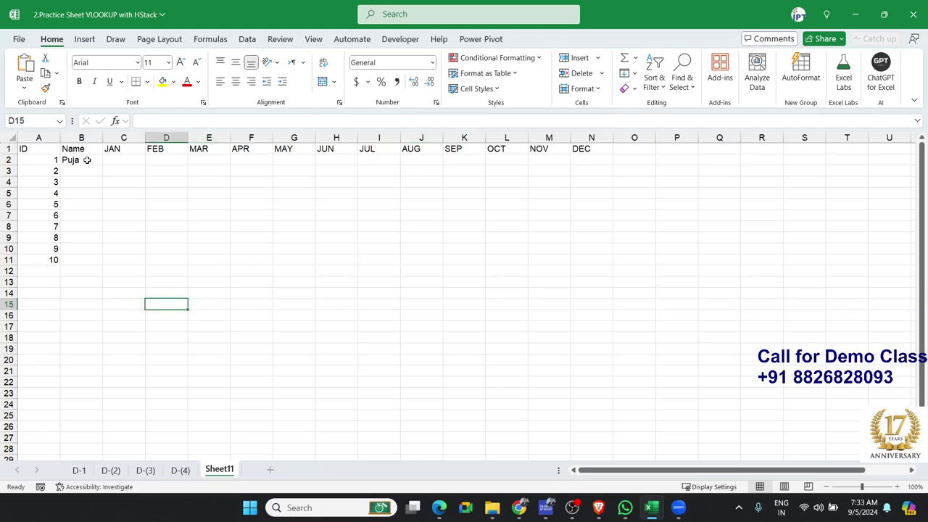
click(86, 160)
text(=LET(dt,HSTACK('D-1:D-(4)'!A1:E21),VLOOKUP(A2,dt,MATCH(B1,CHOOSEROWS(dt,1),0),0)))
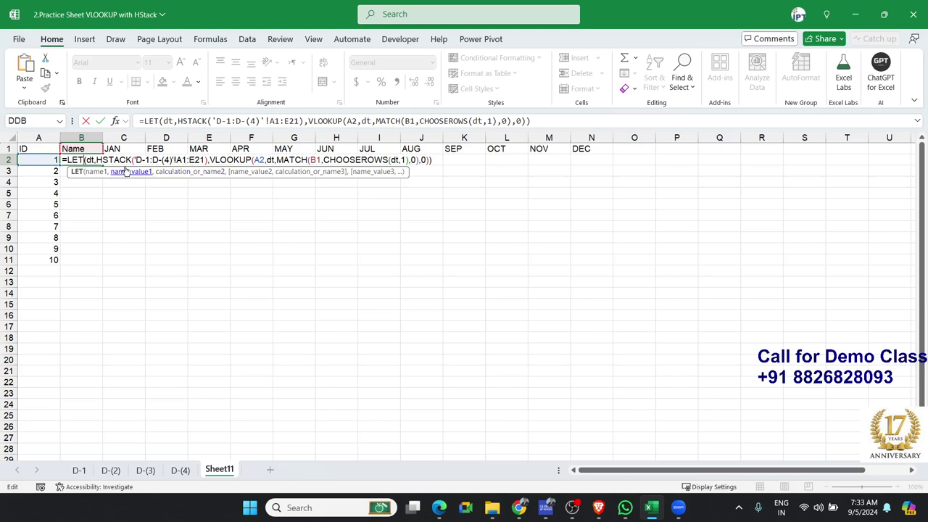
Anchor B2's references as $A$1:$E$21, $A2 and B$1 and commit the formula
click(178, 159)
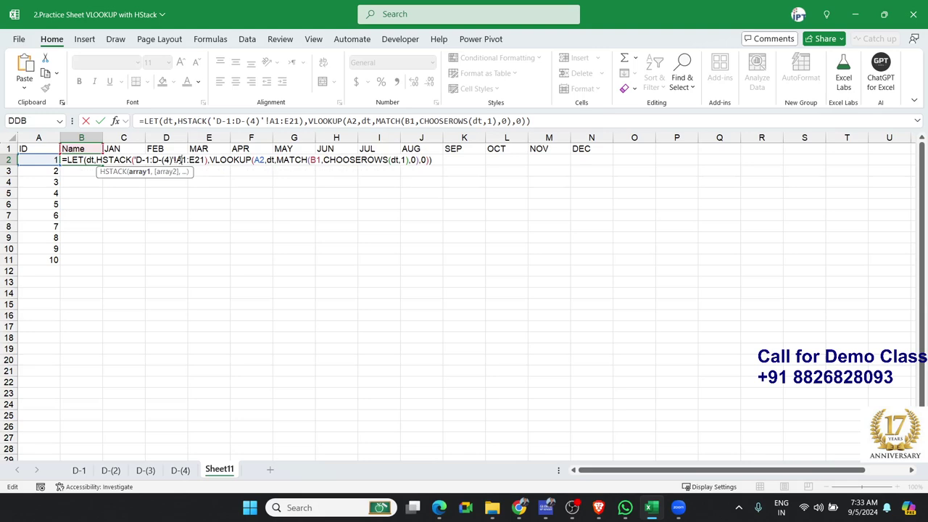
key(F4)
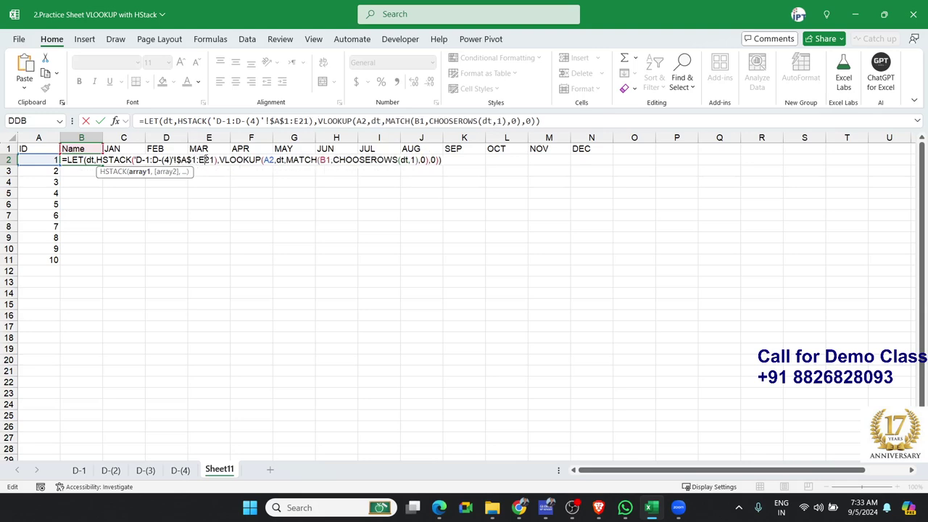
click(207, 159)
key(F4)
click(276, 160)
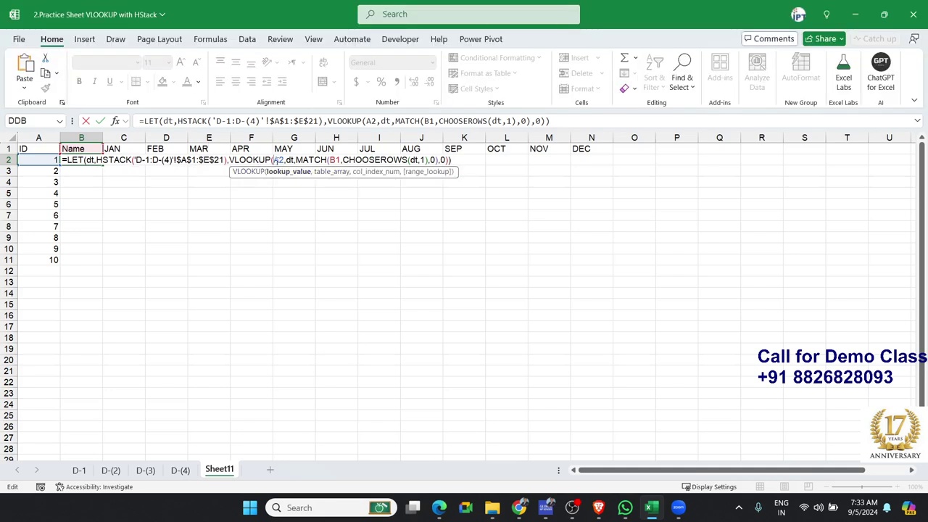
text($)
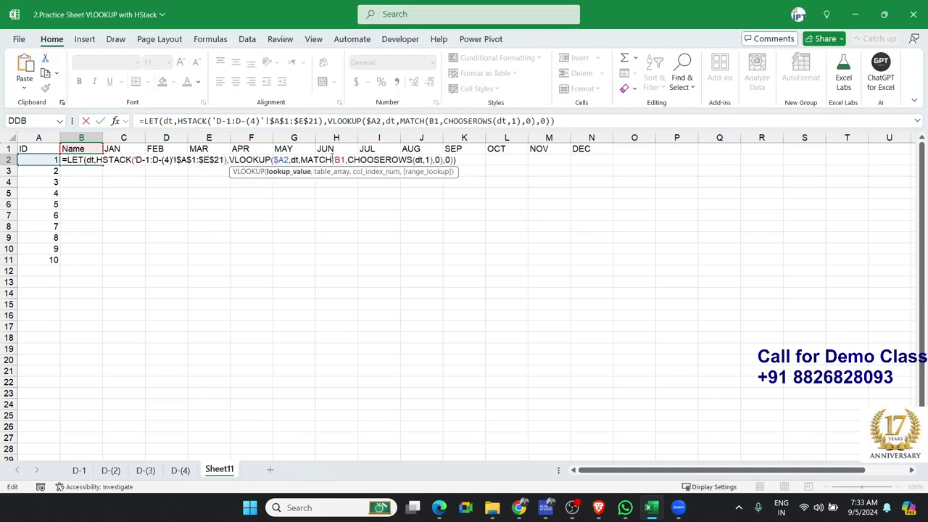
click(340, 160)
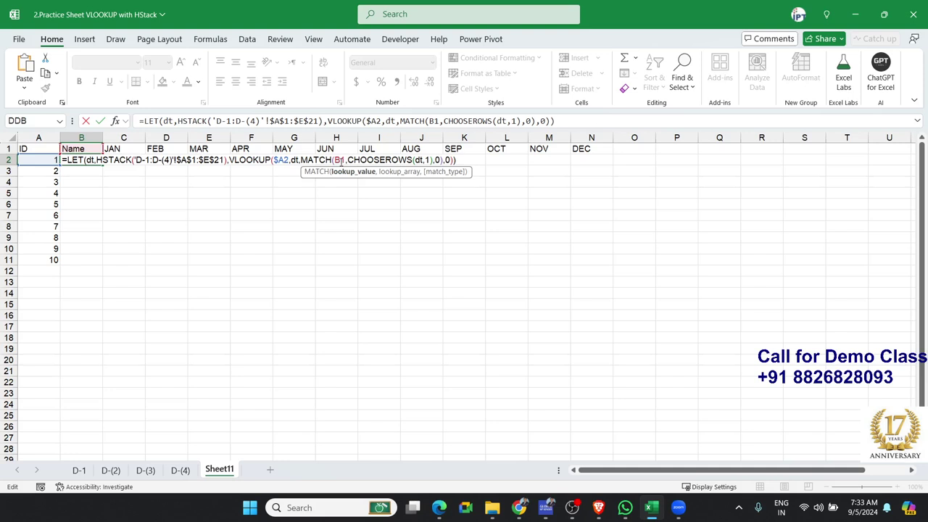
text($)
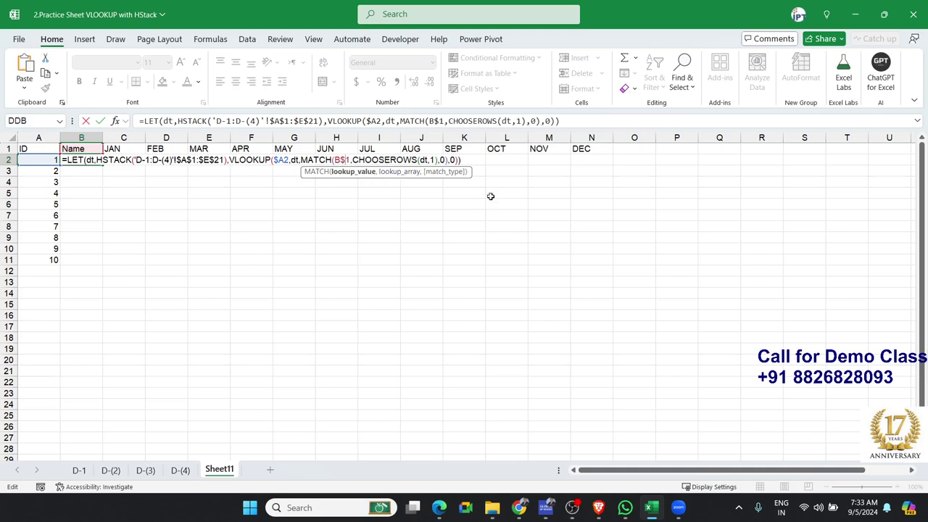
key(Return)
click(87, 161)
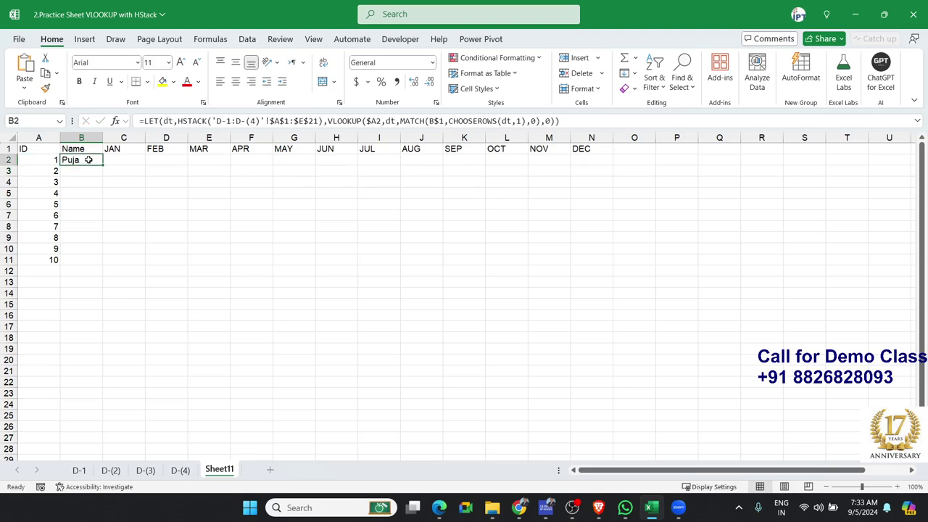
Fill B2's formula through B2:N11 for IDs 1–10 and JAN–DEC
mouse_move(104, 167)
mouse_down()
mouse_move(611, 163)
mouse_move(614, 262)
mouse_up()
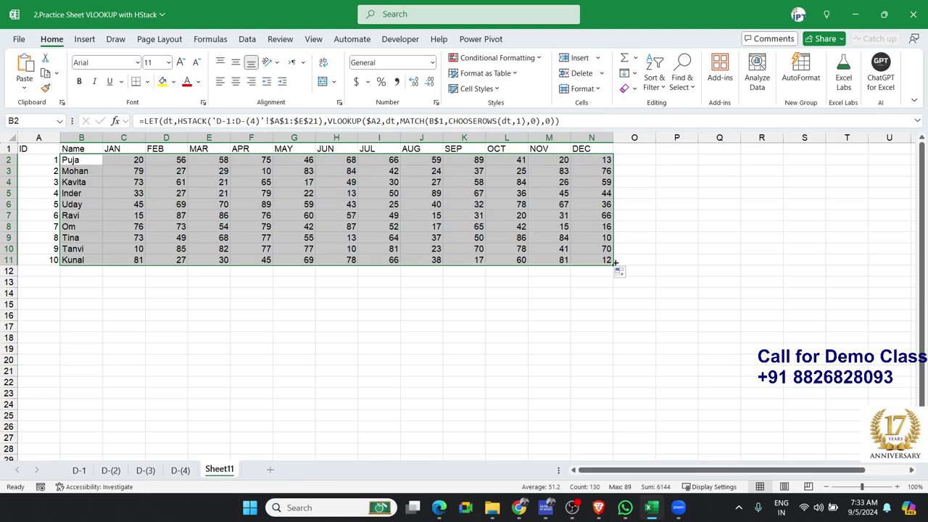
key(alt)
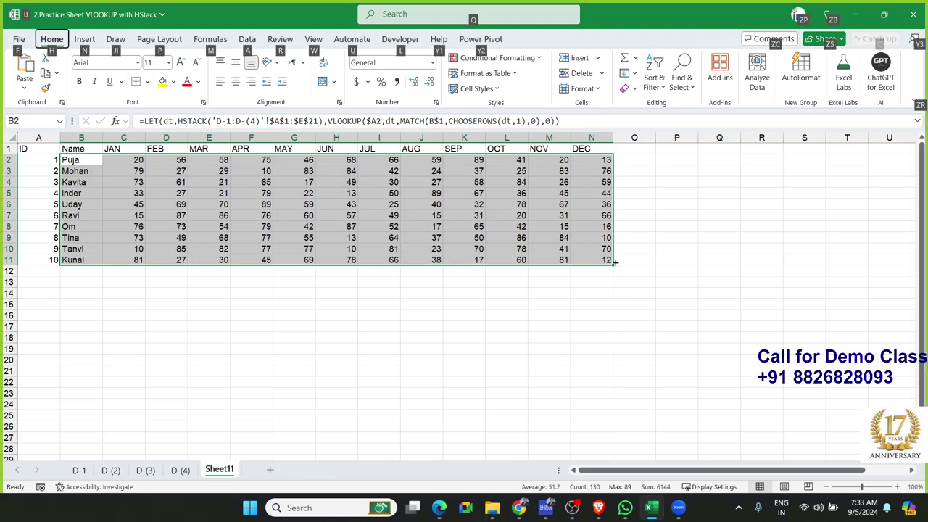